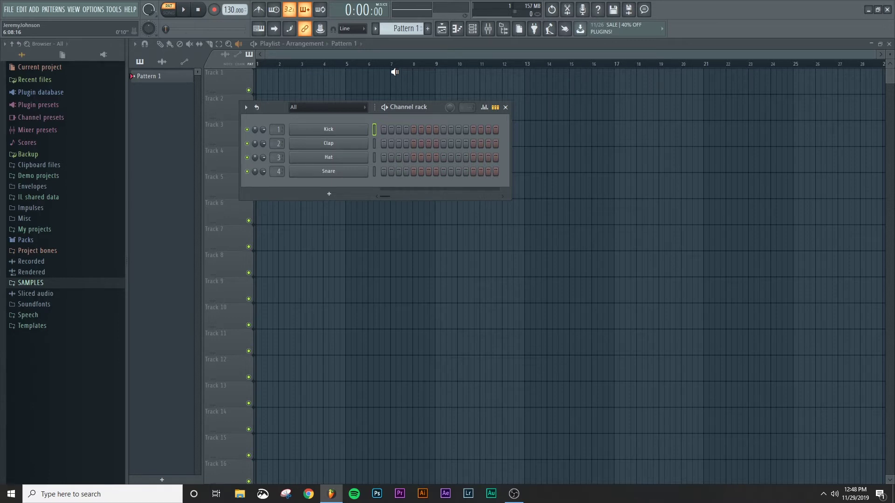
Step: Open the audio settings with F10 and move the window aside
key(F9)
key(F9)
key(F10)
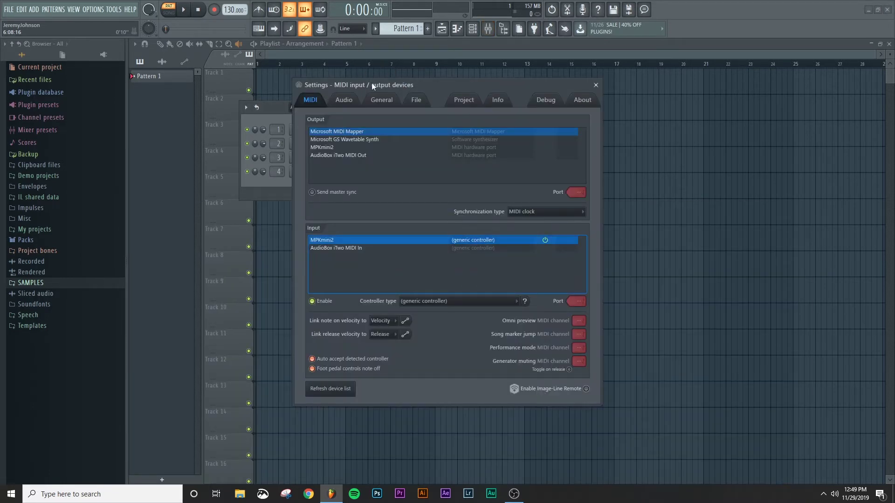
drag(381, 84, 334, 71)
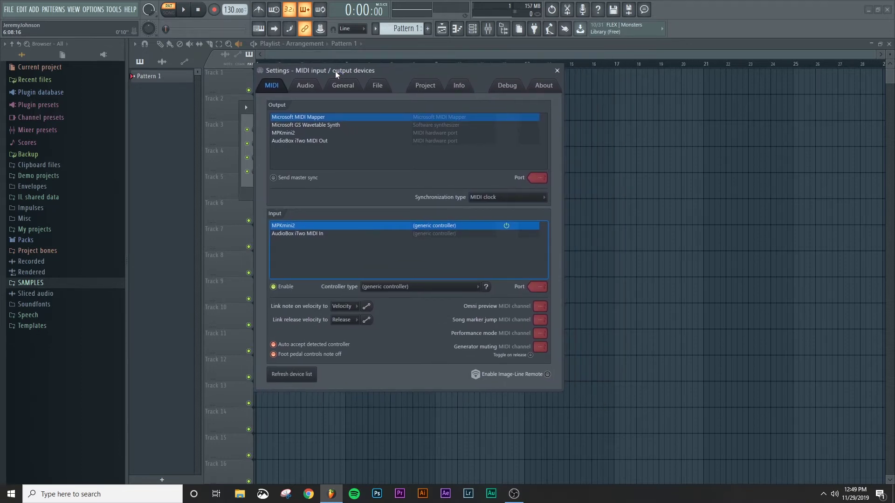
click(311, 87)
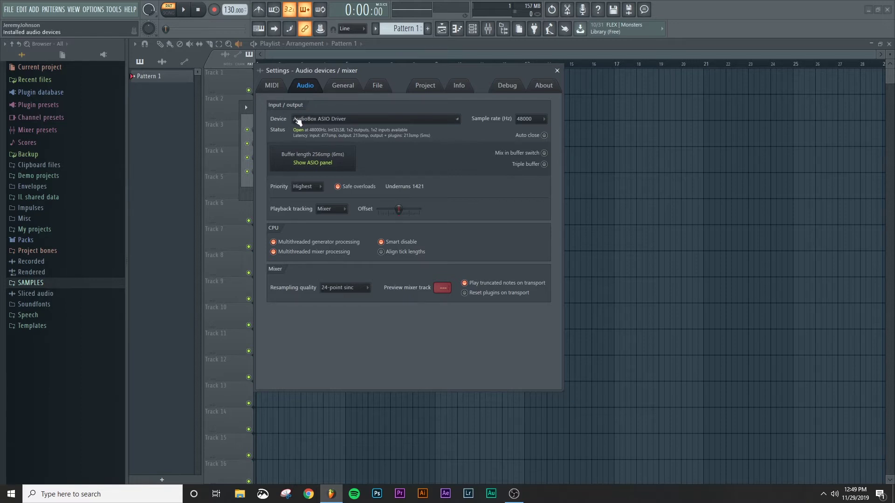
Step: Keep AudioBox ASIO Driver as the audio device and open its Universal Control panel
click(458, 121)
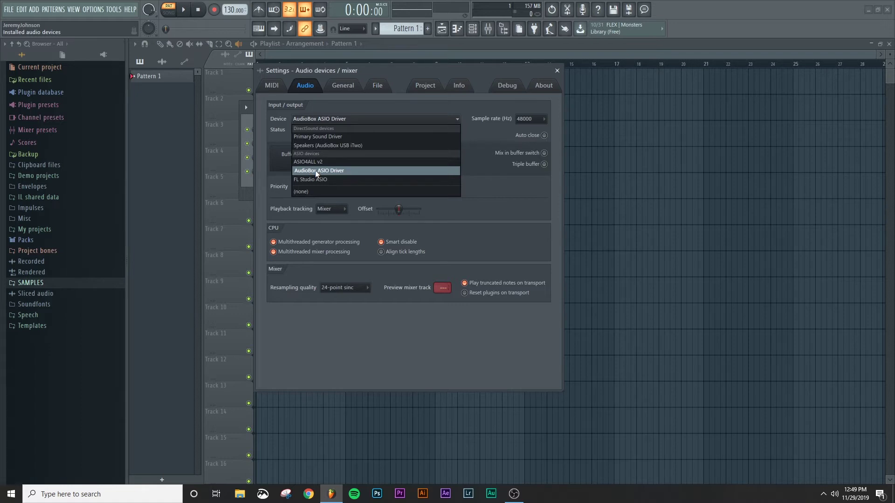
click(316, 170)
click(454, 119)
click(334, 170)
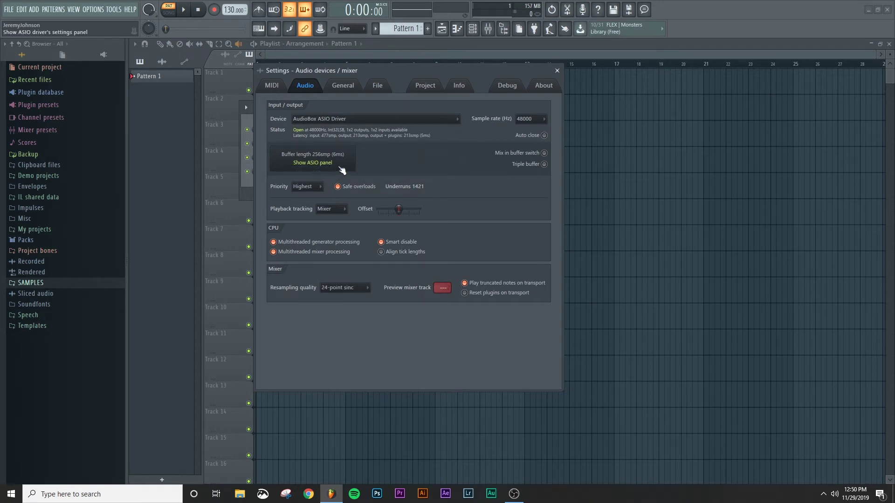
click(323, 163)
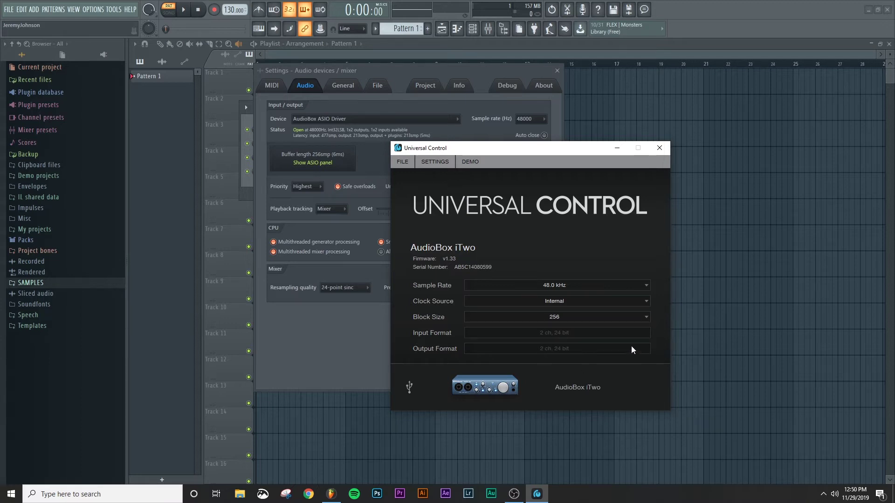
Step: Leave the AudioBox iTwo block size at 256 and close the Universal Control window
click(646, 316)
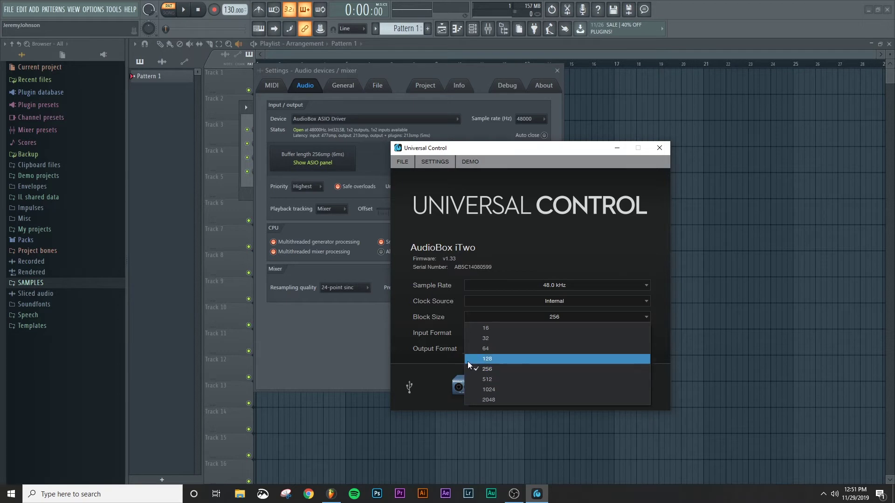
click(491, 370)
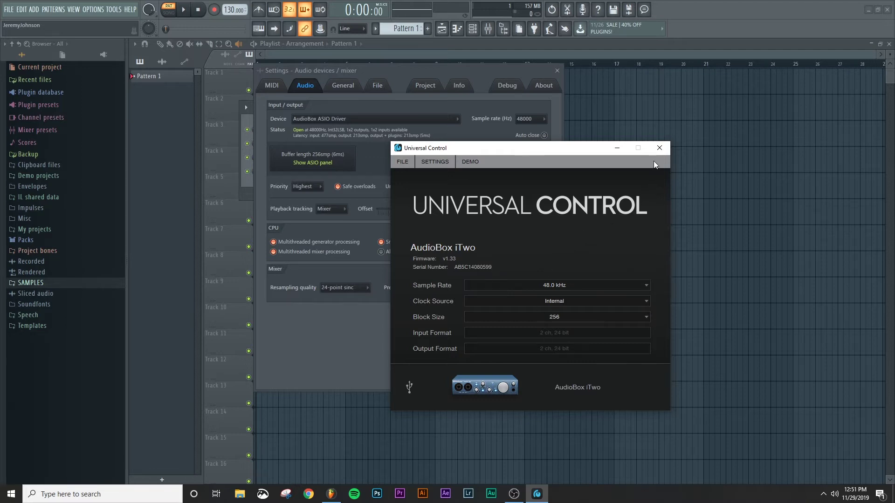
click(660, 148)
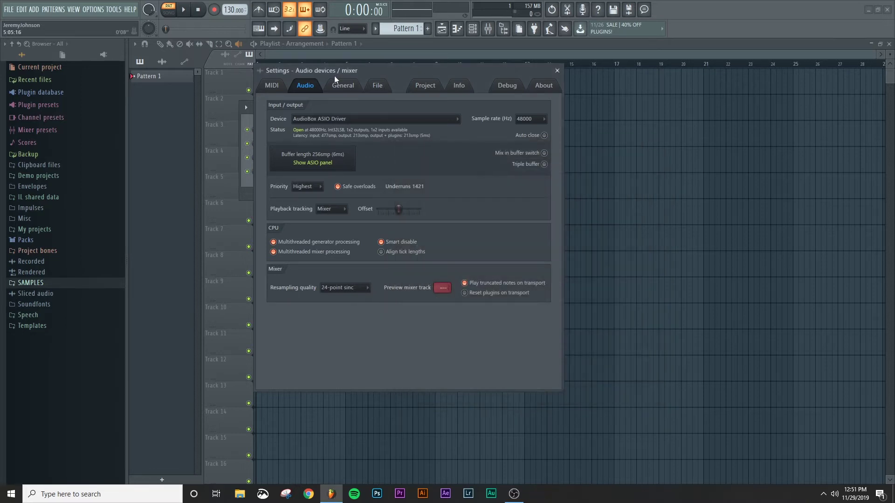
Step: Close the audio settings, open girl named sue.flp, and place the song position past bar 26
click(557, 71)
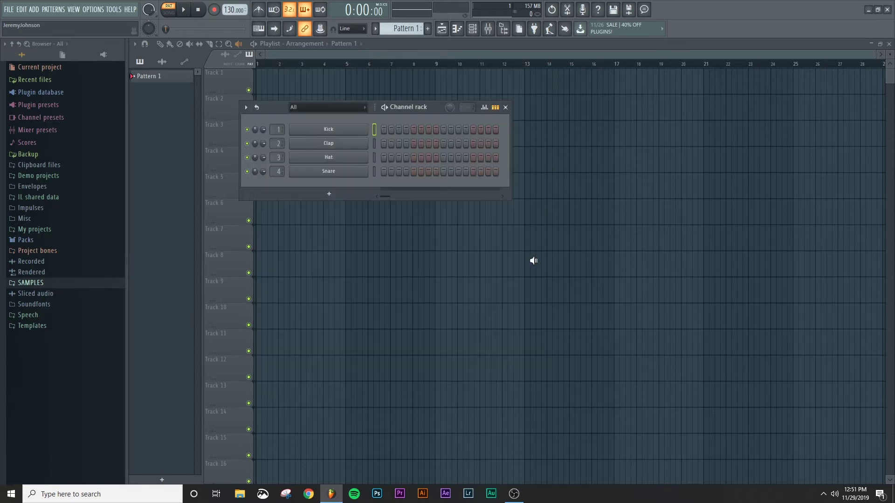
click(10, 9)
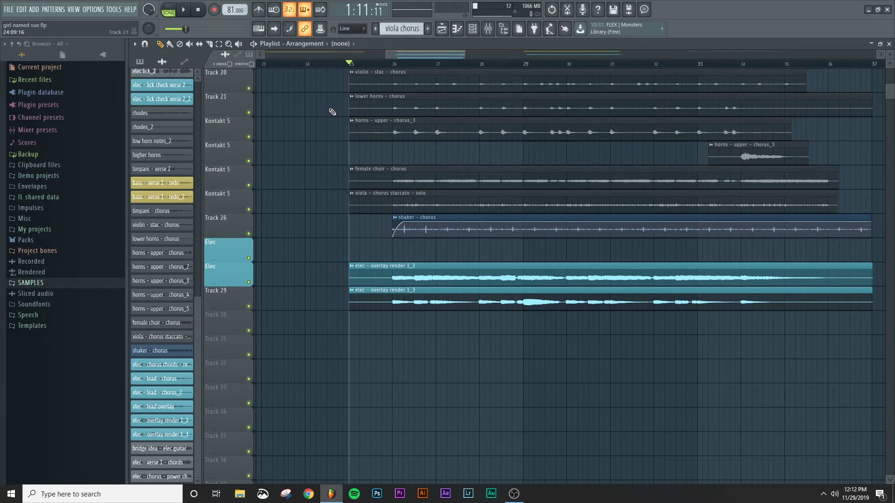
click(392, 64)
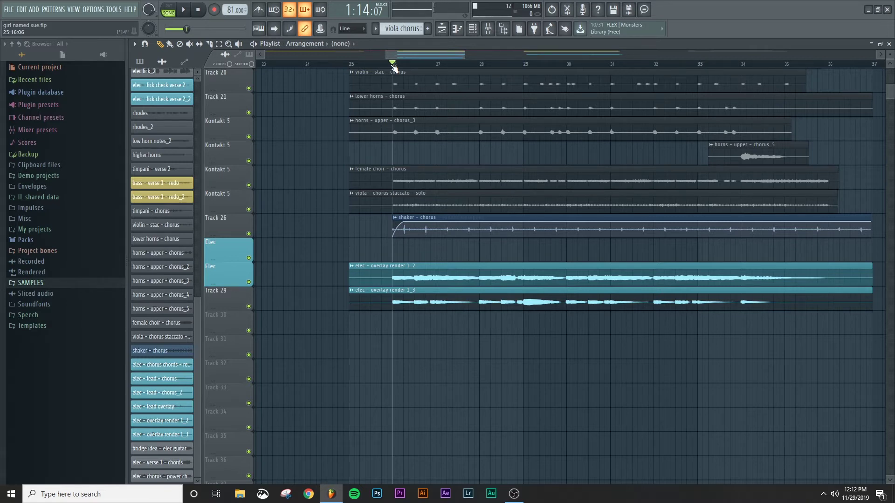
Step: Play the chorus from just past bar 26, then stop playback
key(space)
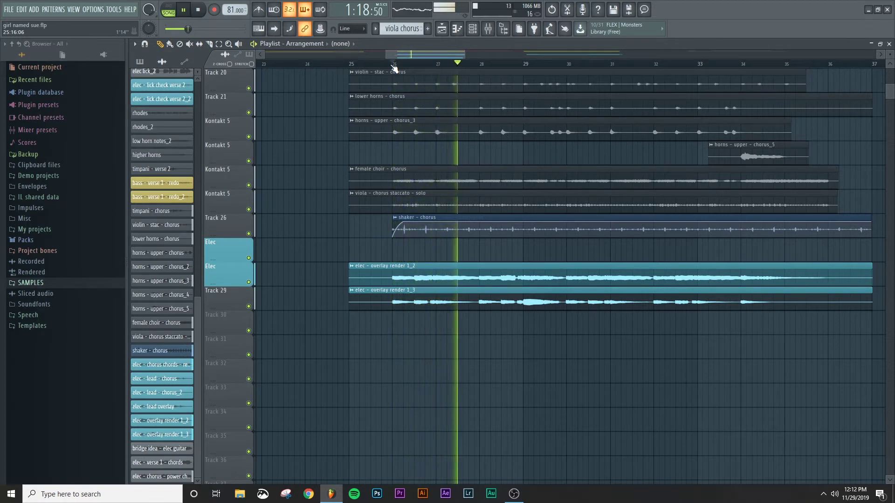
key(space)
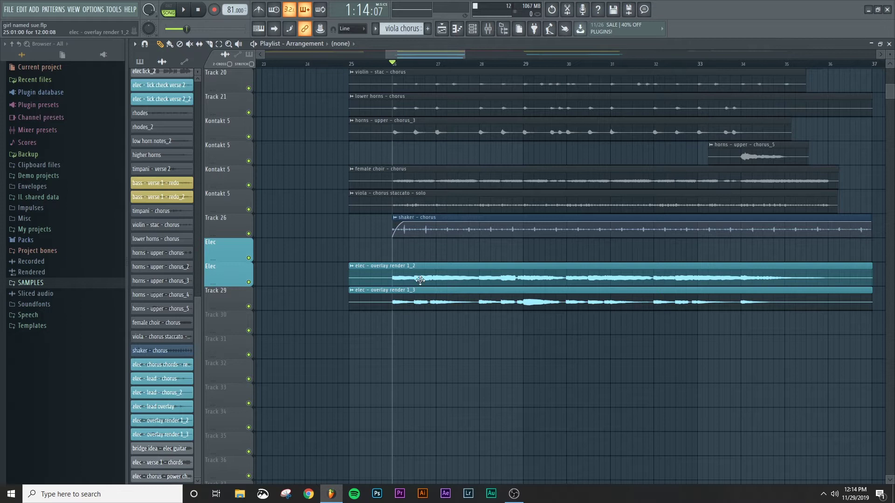
Step: Open the mixer and set Insert 14's audio input to Input 1
key(F9)
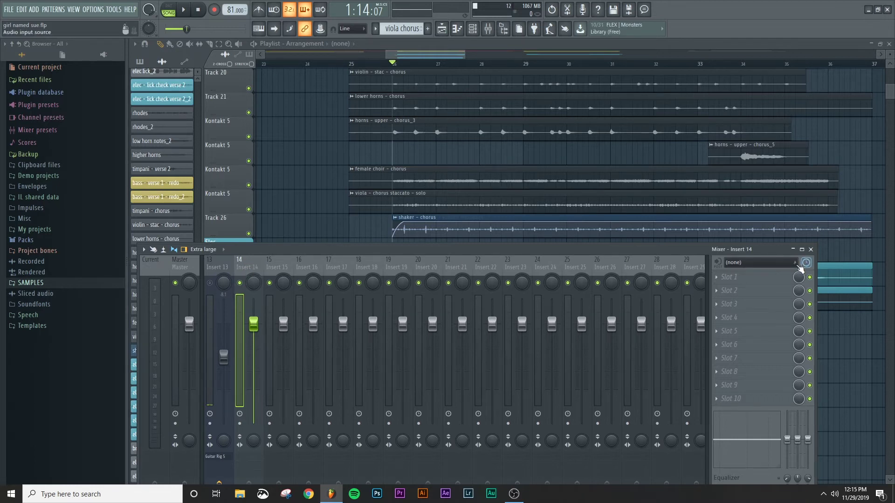
click(796, 264)
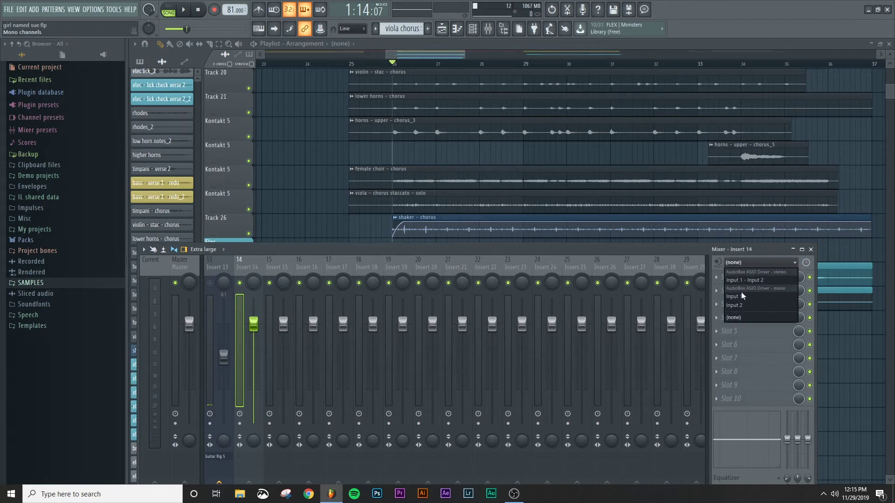
click(755, 293)
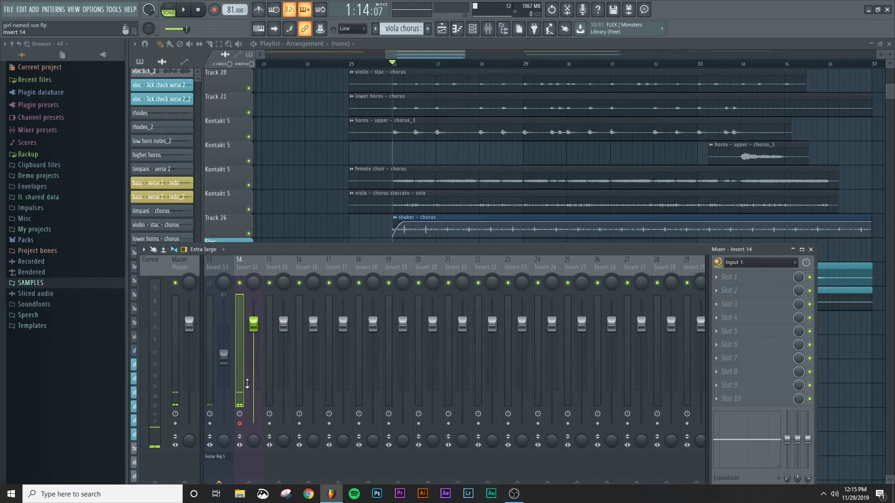
Step: Rename Insert 14 to 'BGV' and give it a blue-grey colour
right_click(247, 267)
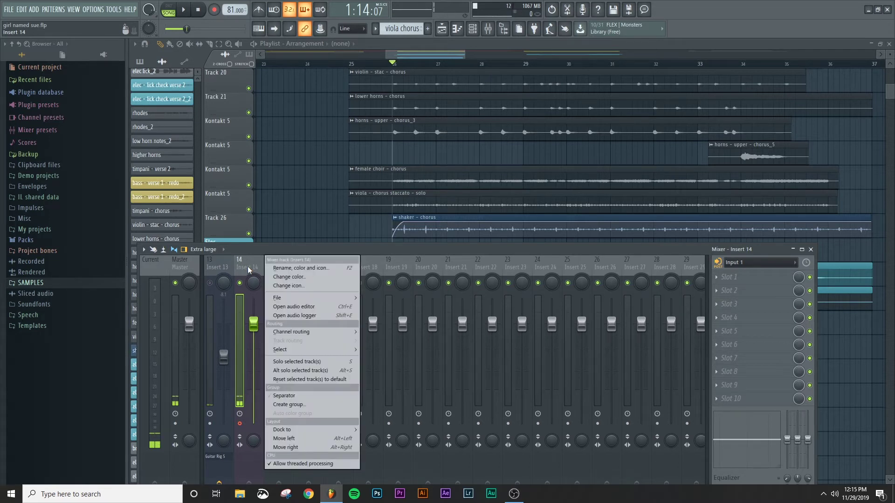
click(296, 269)
text(B)
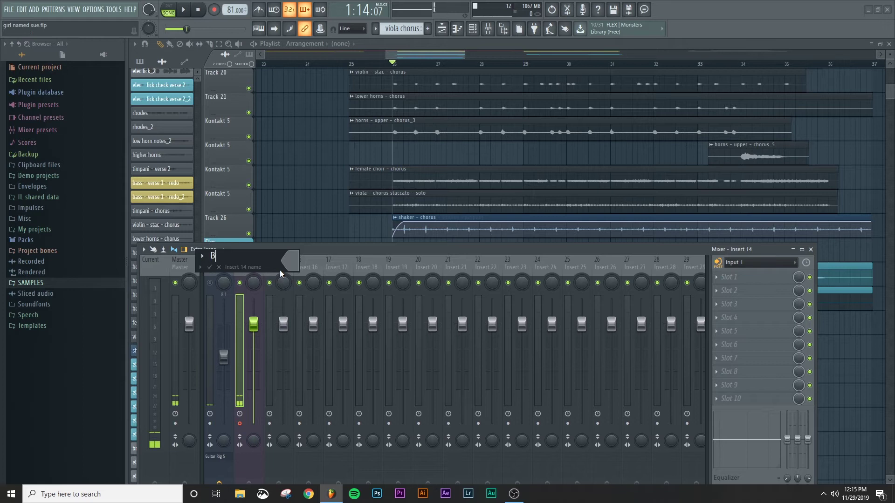
text(GV -)
key(BackSpace)
key(BackSpace)
click(293, 256)
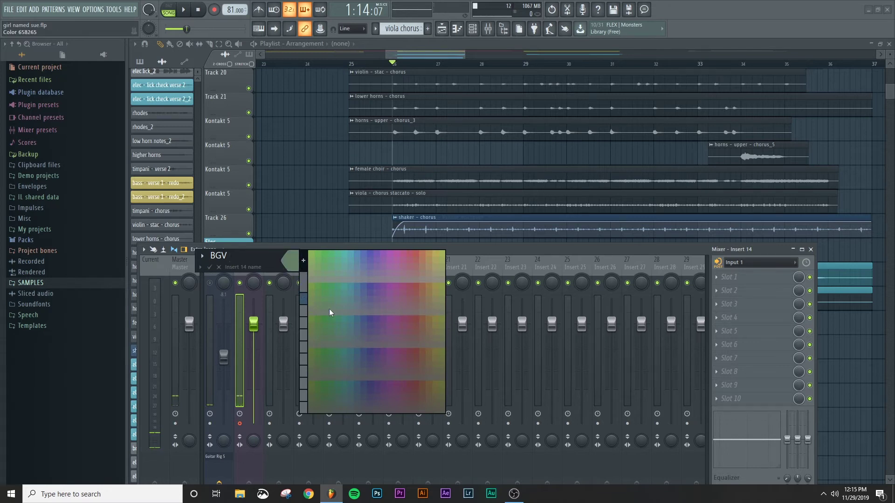
click(360, 383)
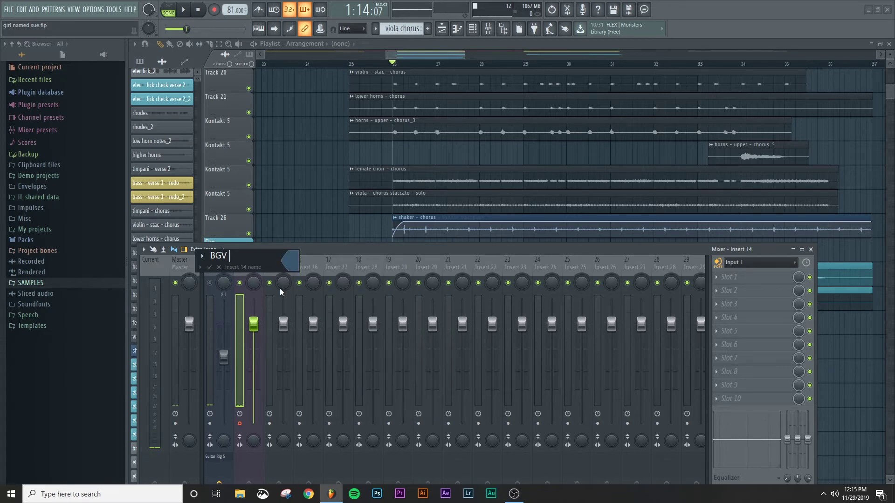
key(Return)
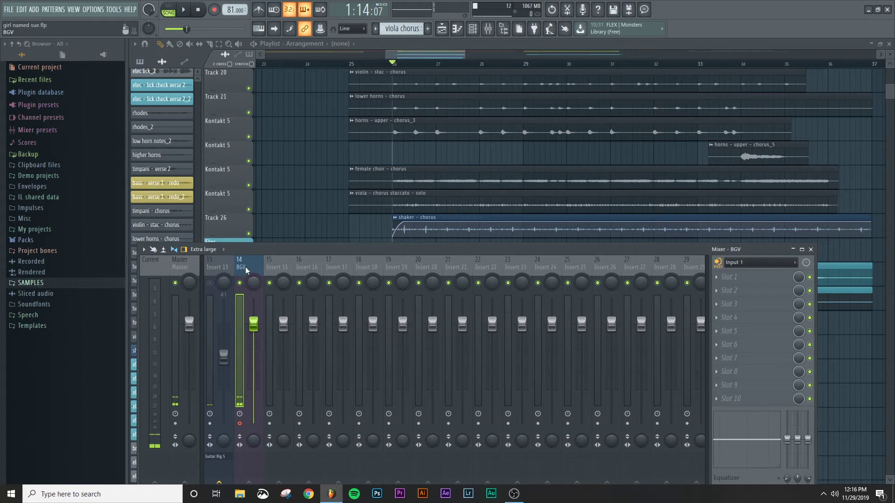
Step: Arm BGV to record into a WAV named 'BGV - Chorus 1', then close the mixer
click(240, 424)
click(240, 423)
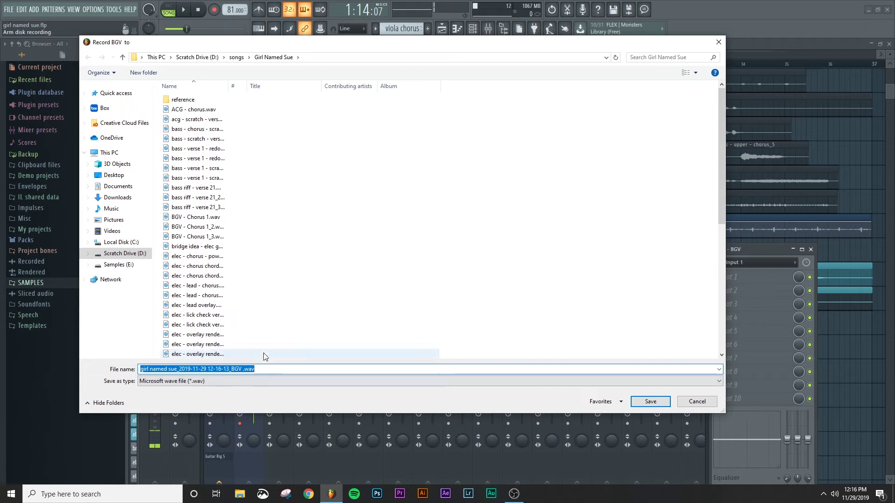
text(B)
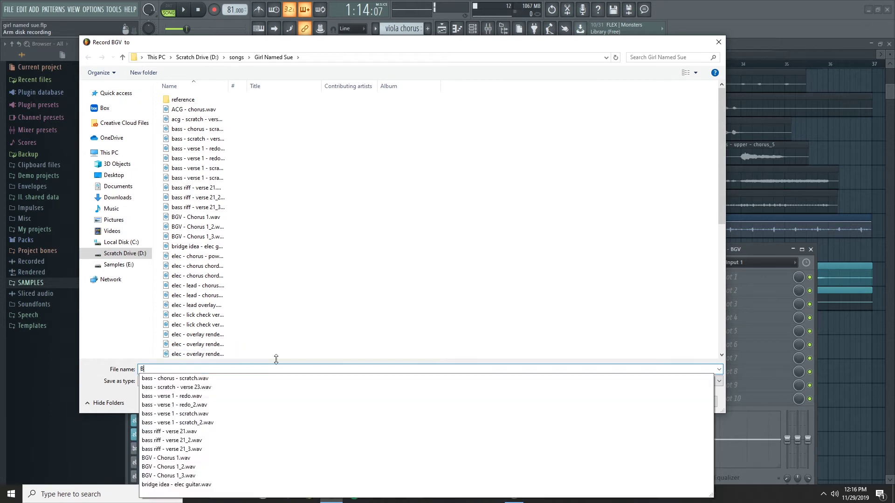
text(GV - Chorus 1)
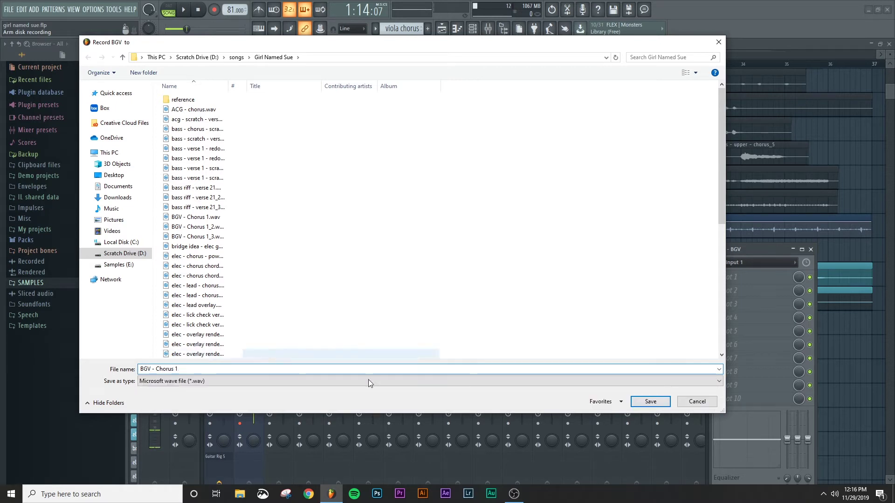
click(650, 402)
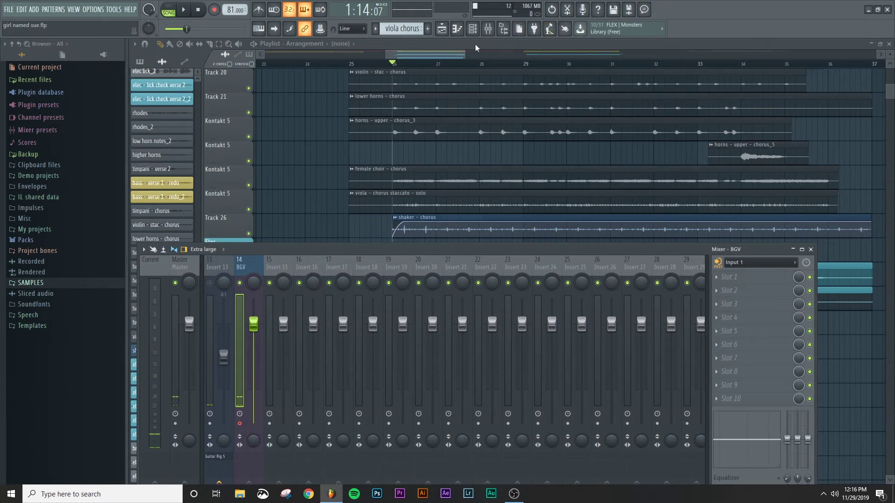
key(F9)
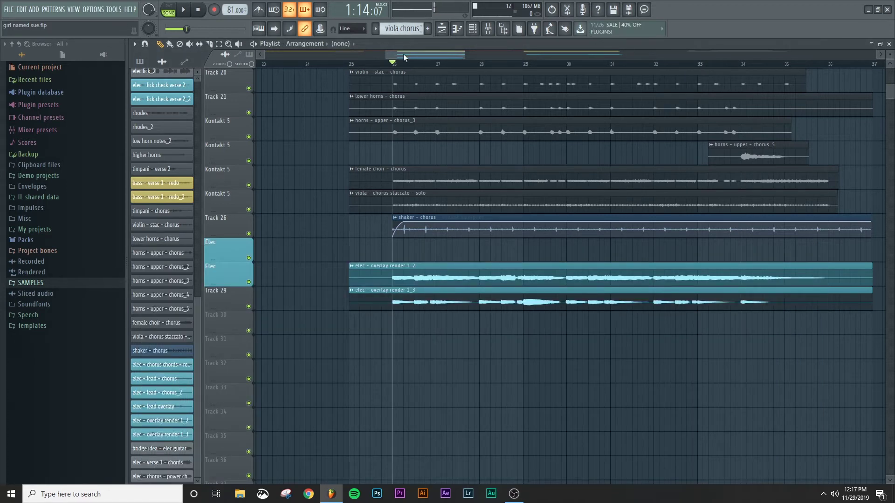
Step: Move the song position back to bar 25
drag(394, 65, 353, 66)
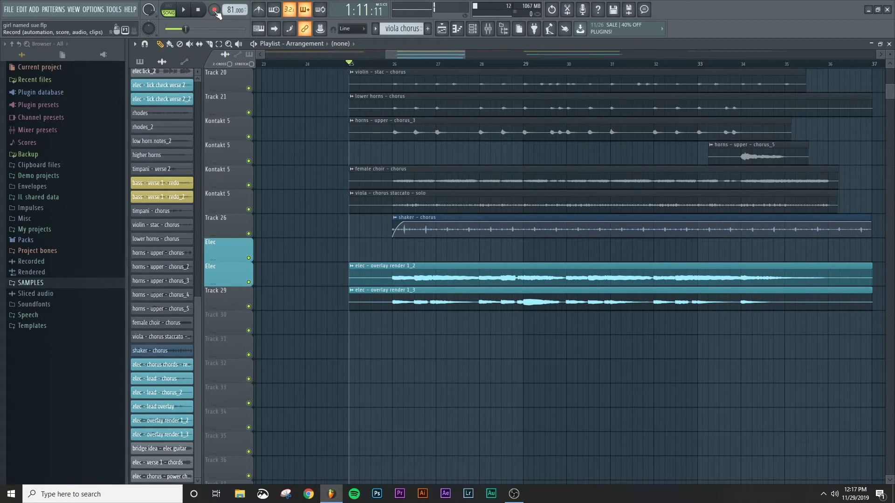
Step: Record the guitar lead from bar 25 through the chorus, stopping around bar 36
key(space)
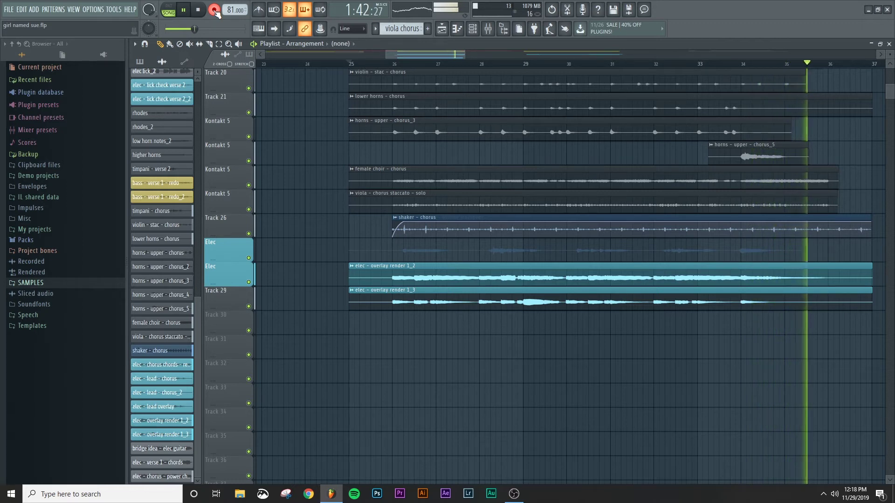
key(space)
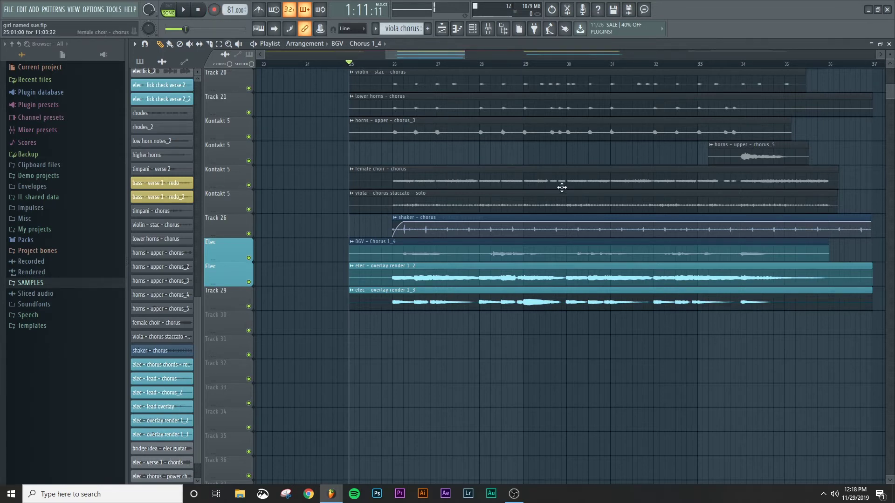
Step: Drag the BGV - Chorus 1_4 clip down to Track 31 at the same bar position
click(371, 241)
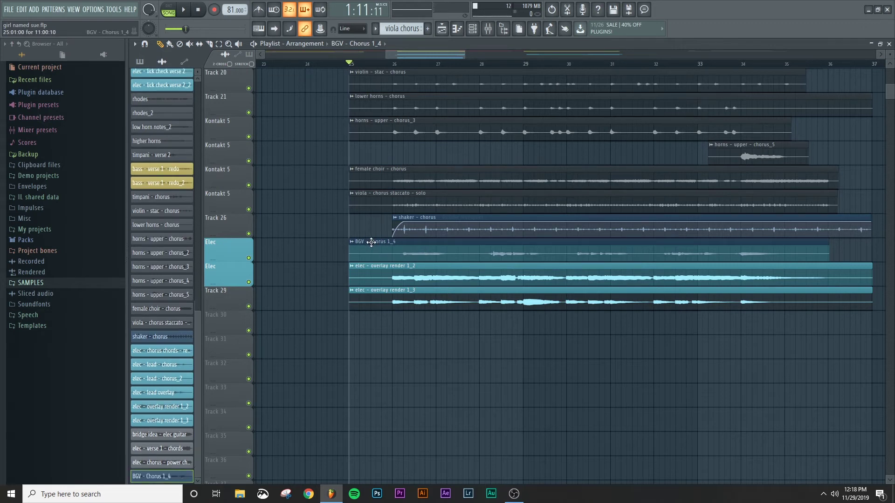
click(390, 241)
drag(390, 241, 394, 338)
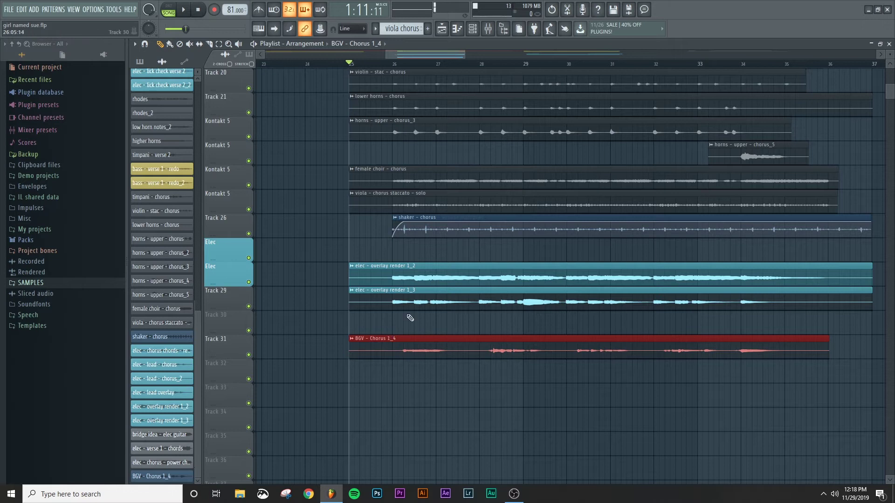
click(434, 338)
Step: Solo the BGV - Chorus 1_4 clip with the Mute tool, play it, then unmute the others
key(t)
right_click(488, 351)
key(space)
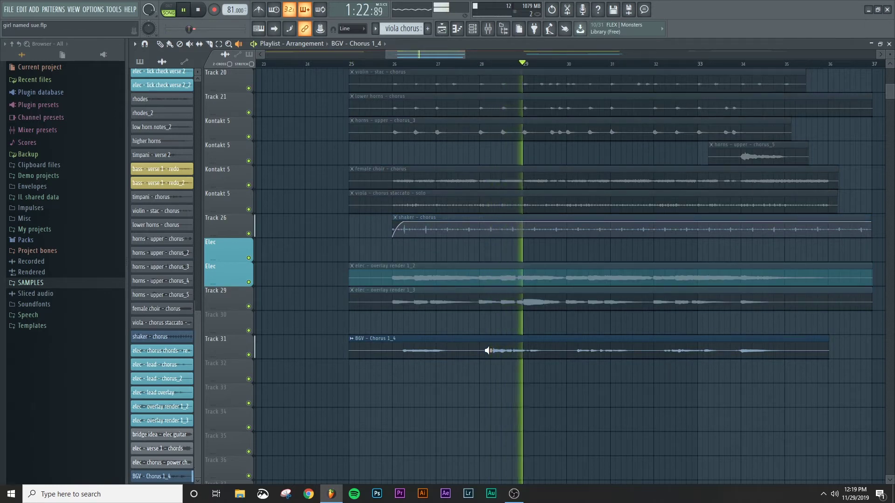
right_click(427, 351)
key(space)
Step: Audition the soloed clip again, restore all clips, and open the Channel rack from bar 26
right_click(409, 350)
key(space)
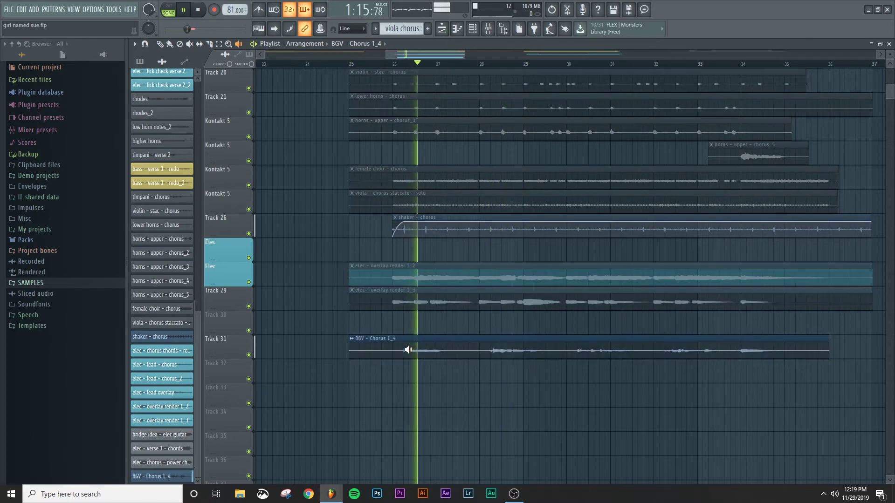
right_click(405, 351)
key(space)
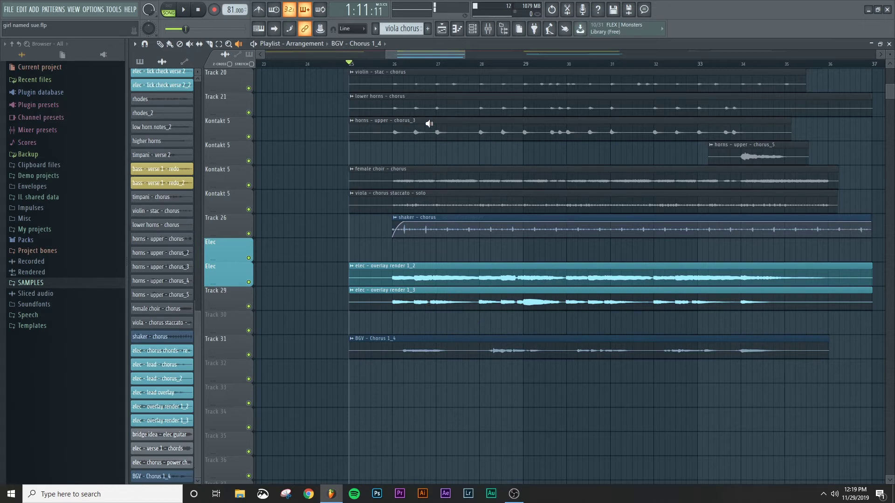
click(393, 63)
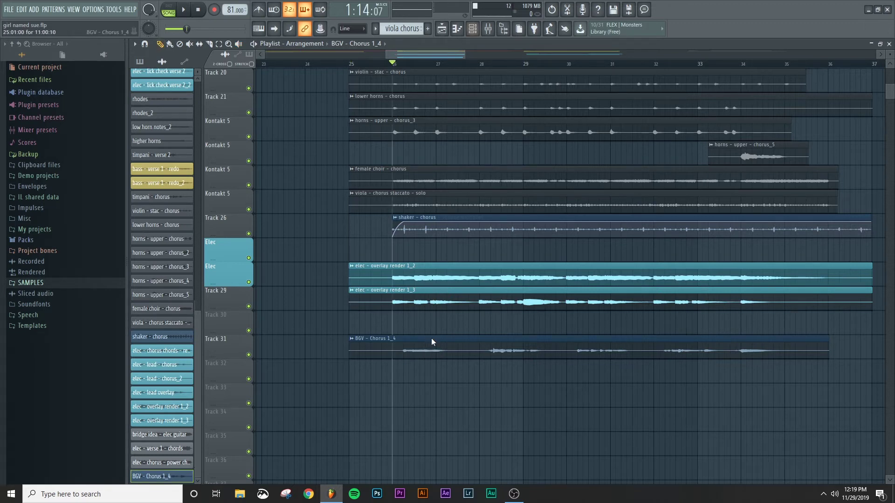
key(F6)
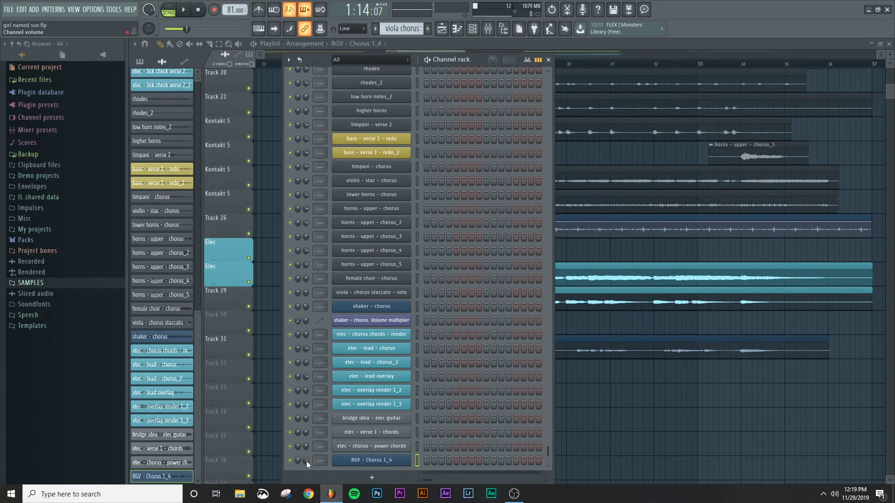
Step: Raise the BGV - Chorus 1_4 channel volume to 90% while the chorus plays, then stop
key(space)
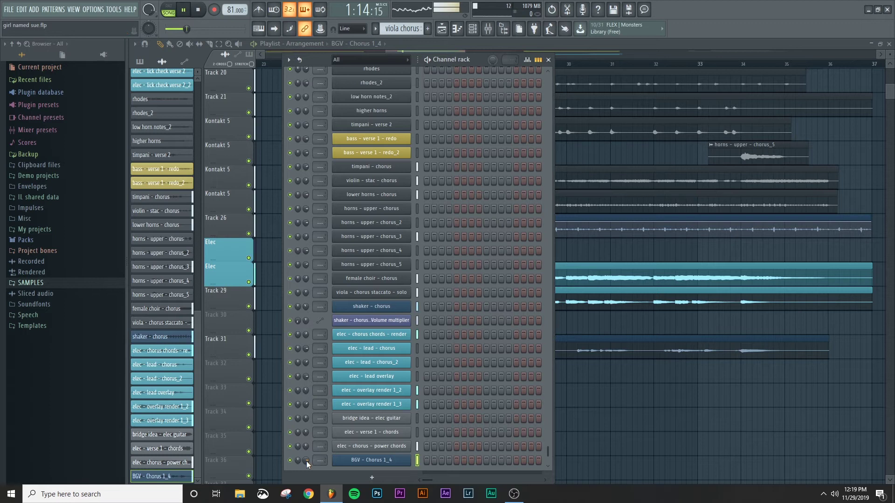
drag(306, 460, 306, 451)
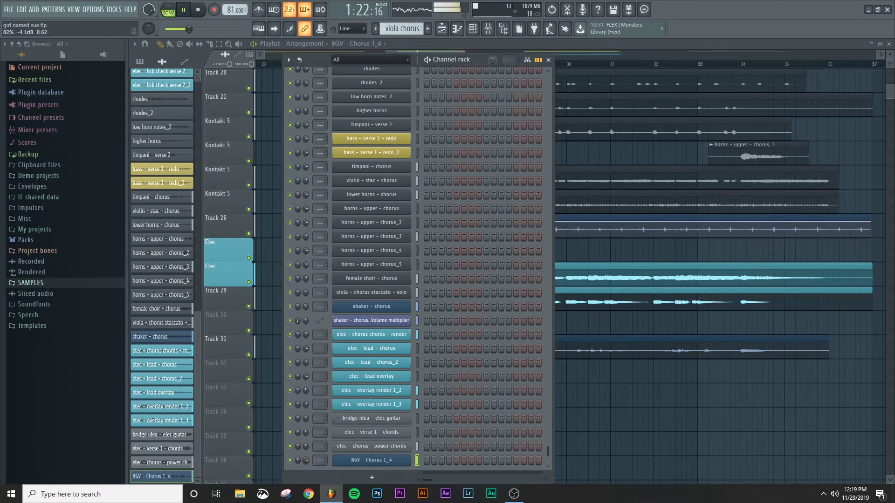
drag(307, 460, 307, 458)
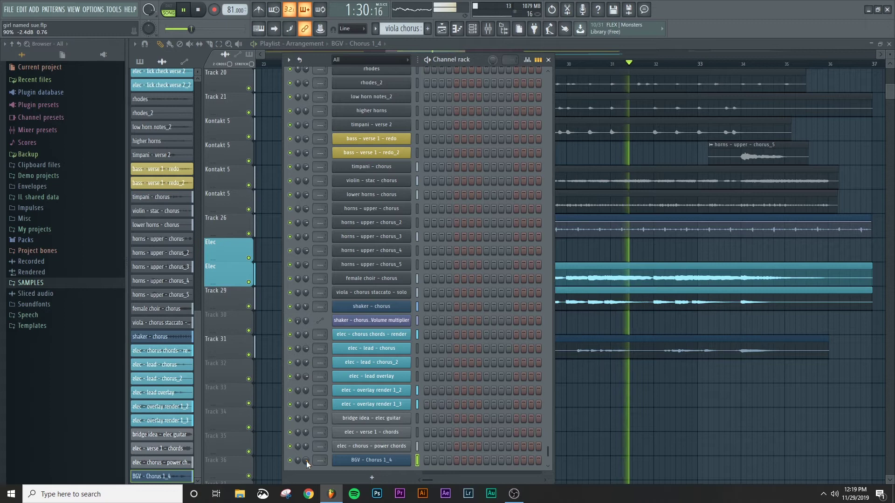
key(space)
key(F6)
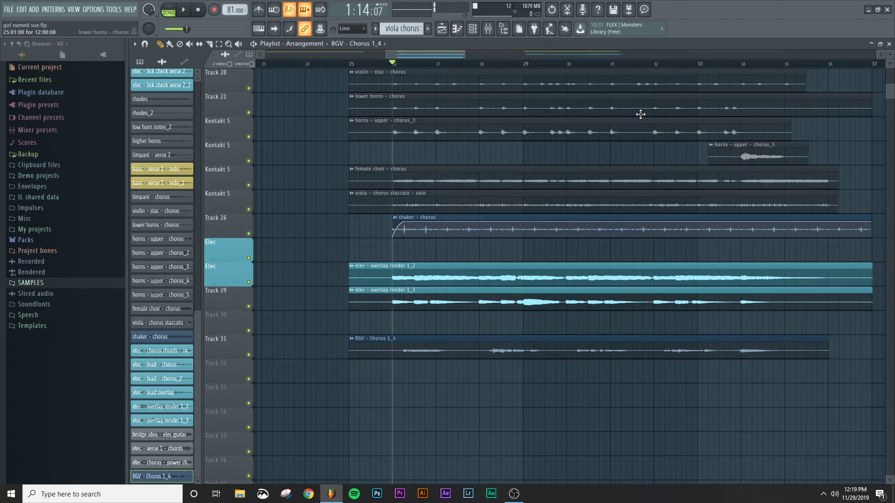
key(F6)
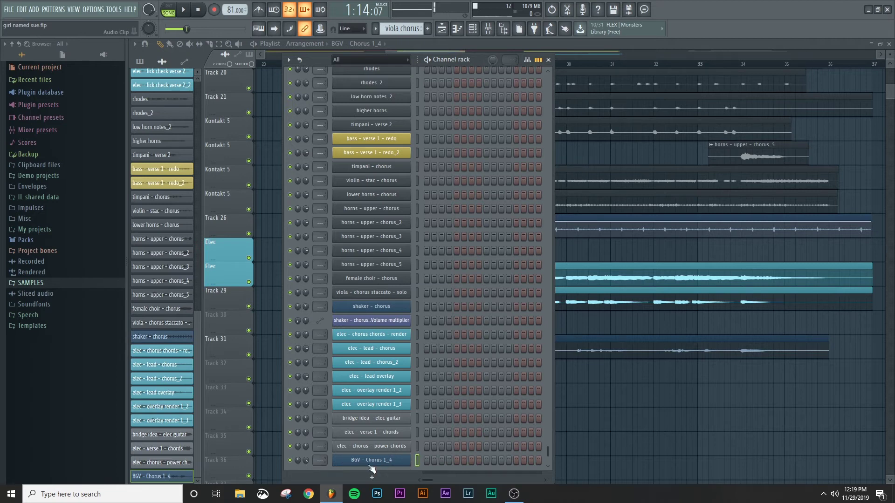
Step: Link the BGV - Chorus 1_4 channel to mixer insert 21 with Ctrl+L and check its meters
key(F9)
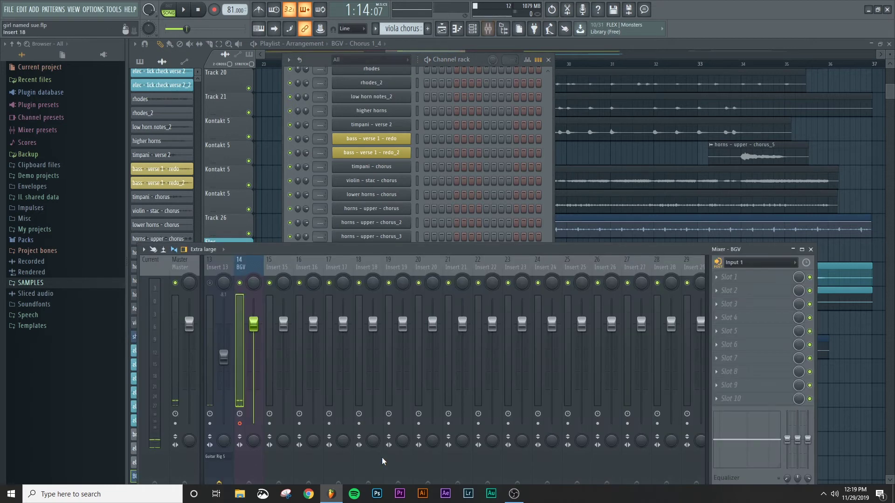
click(457, 264)
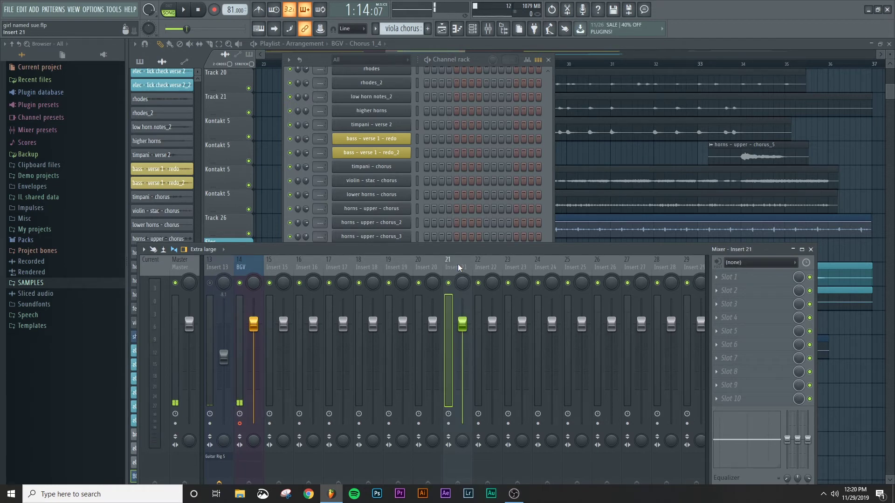
key(ctrl+l)
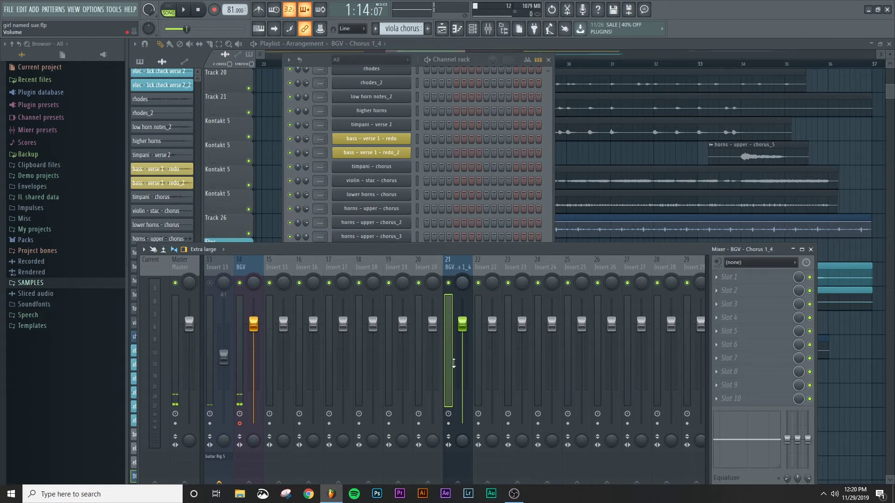
key(space)
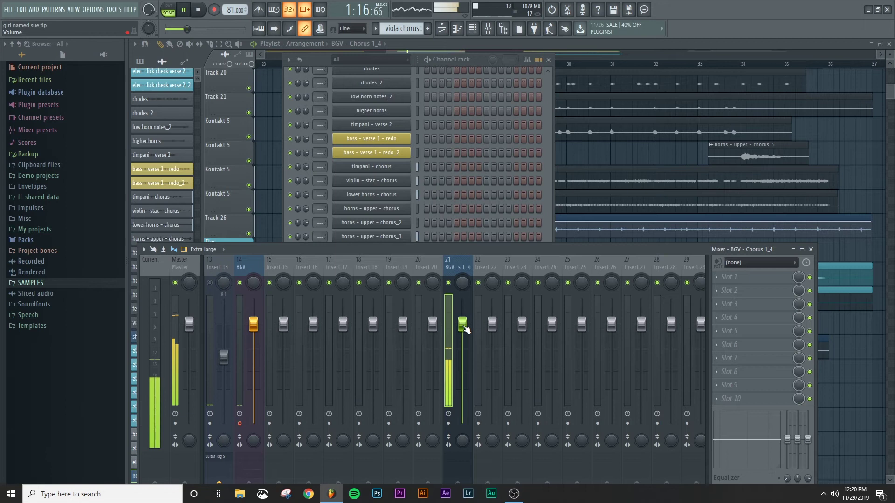
key(space)
Step: Load Fruity Parametric EQ 2 in slot 1 with a slight cut at band 6, band 3 lowered
click(723, 277)
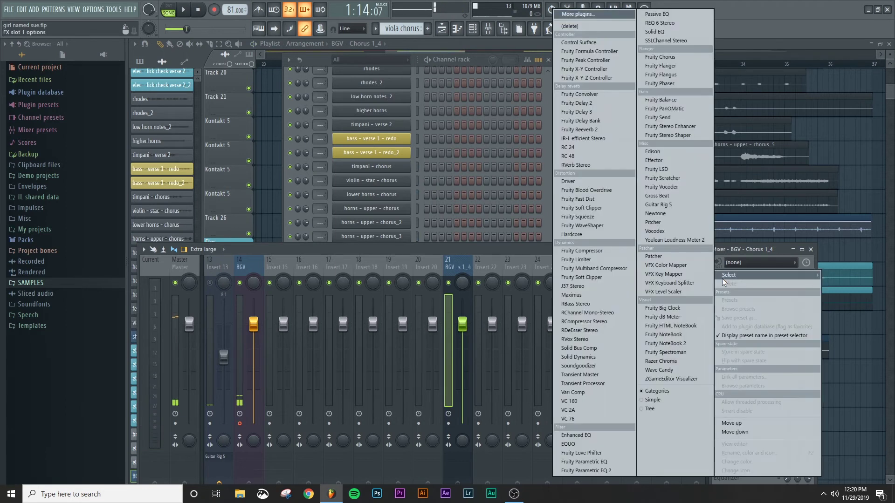
click(601, 471)
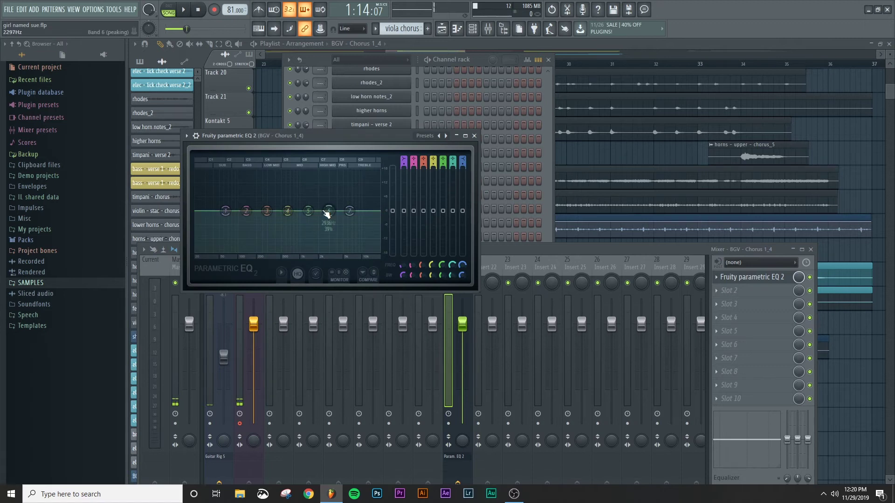
drag(327, 214, 329, 217)
drag(266, 211, 256, 212)
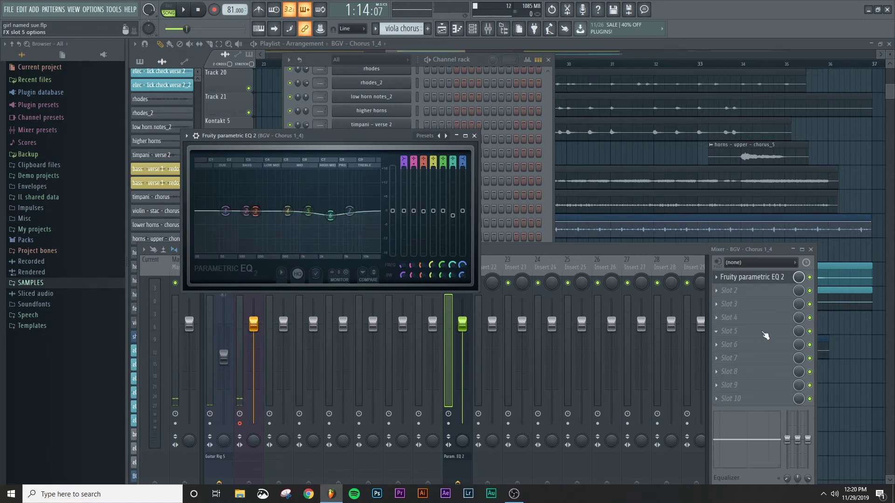
Step: Load Fruity Limiter in slot 2 in COMP mode and close both plugin windows
click(729, 291)
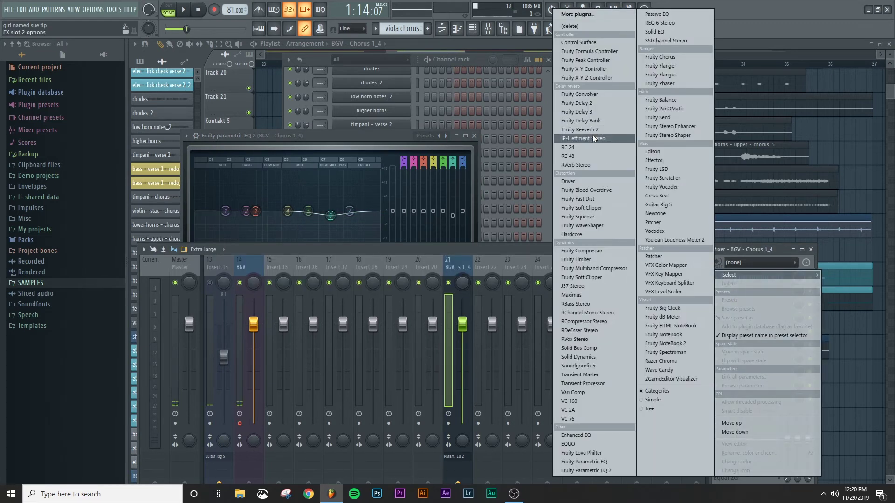
click(580, 261)
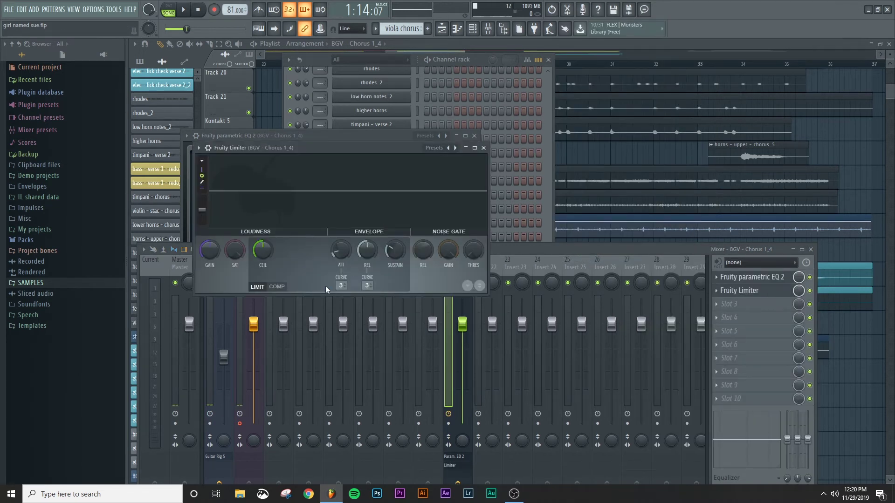
click(277, 287)
click(483, 148)
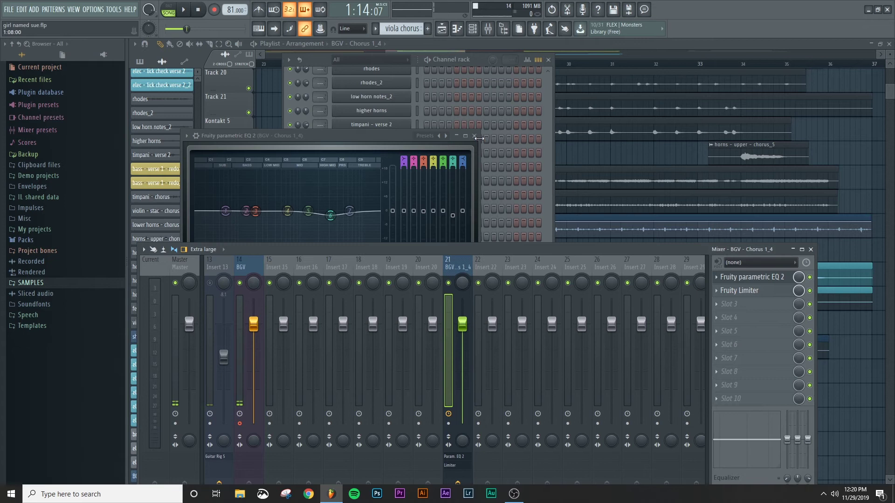
click(474, 136)
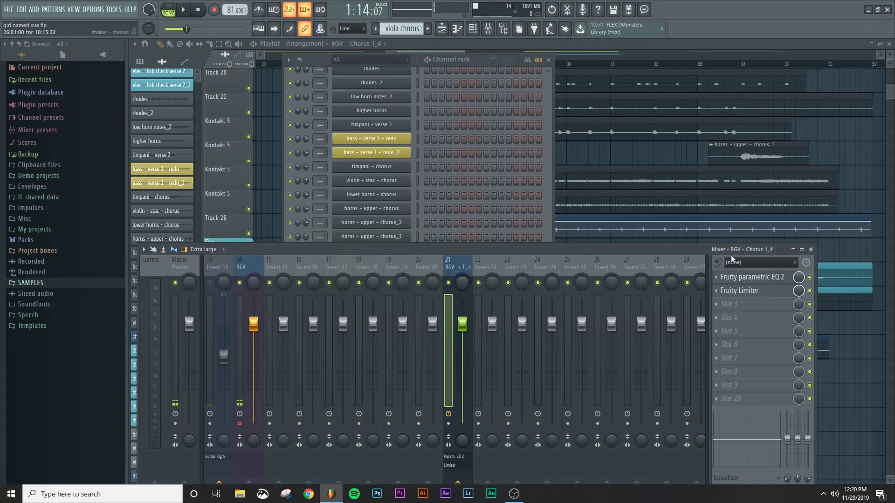
Step: Reset insert 21 to its default state, clear the channel's route, and return to the Playlist
right_click(460, 266)
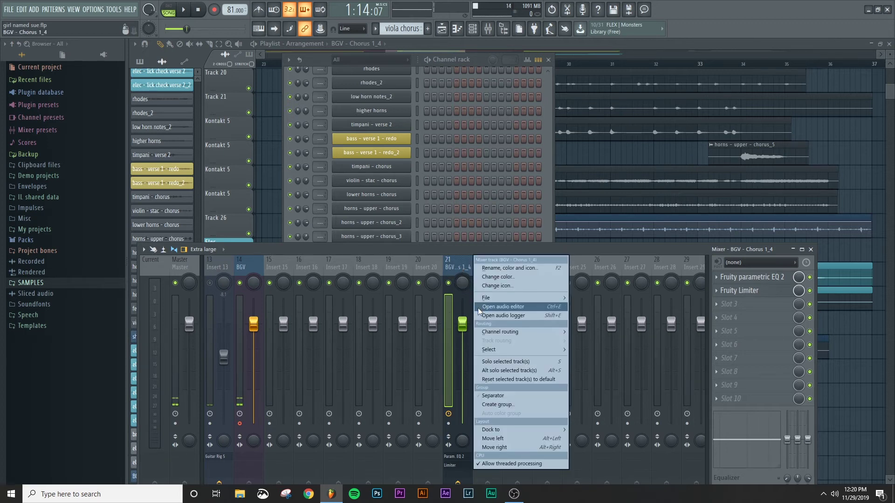
click(498, 379)
click(528, 275)
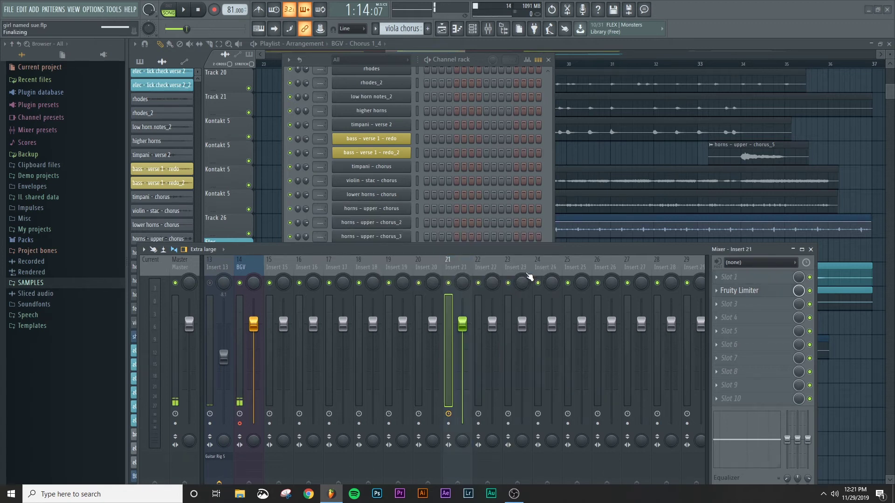
key(F6)
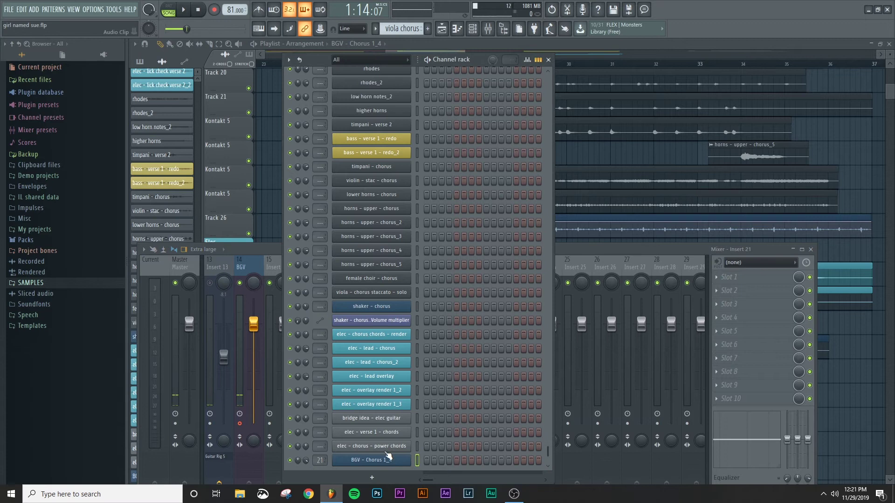
scroll(320, 460, down, 10)
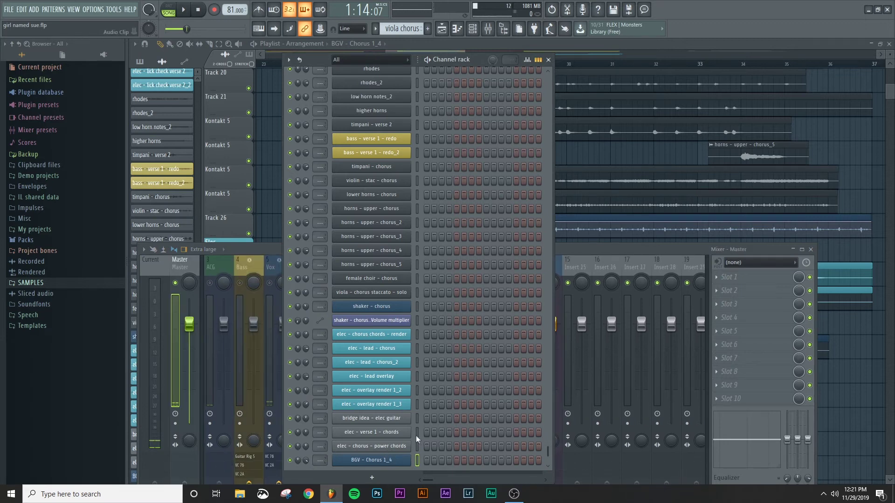
click(616, 46)
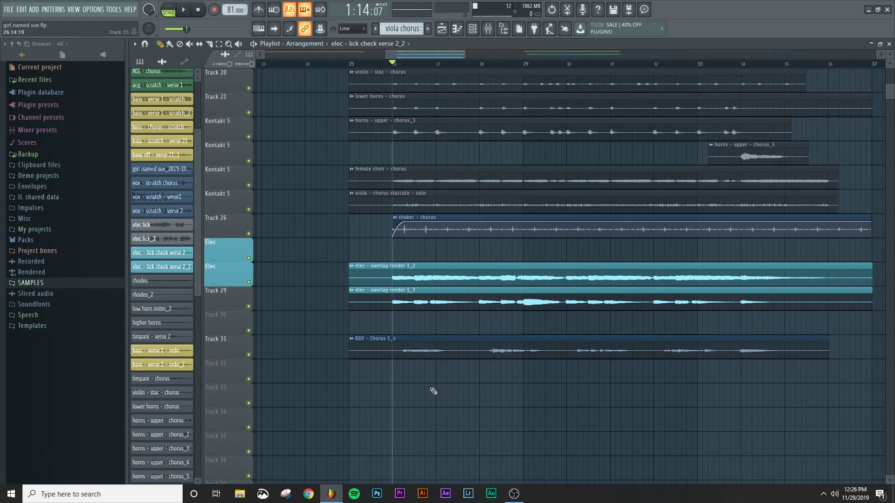
key(F9)
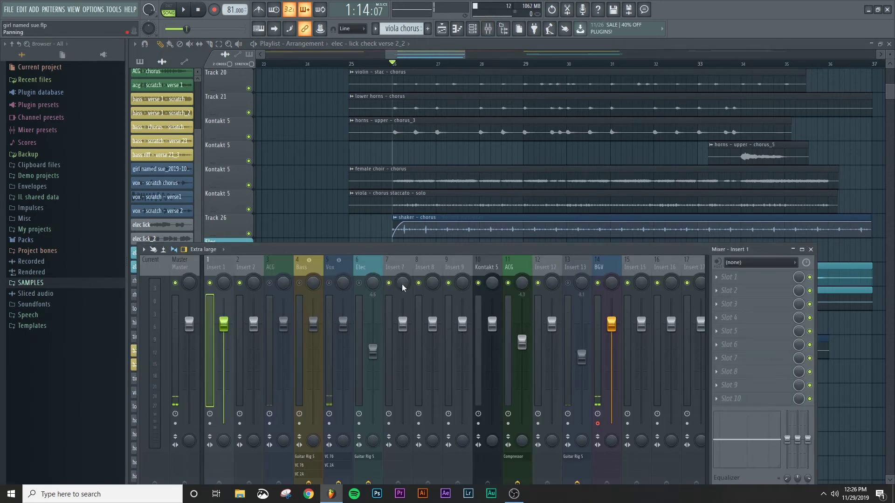
Step: Set Insert 13's audio input to Input 2 and open its Guitar Rig 5 plugin
scroll(429, 272, down, 9)
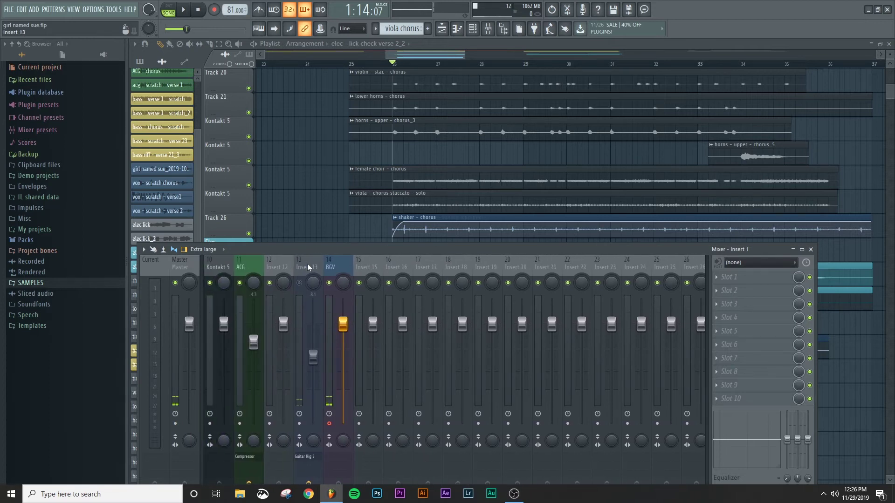
click(308, 267)
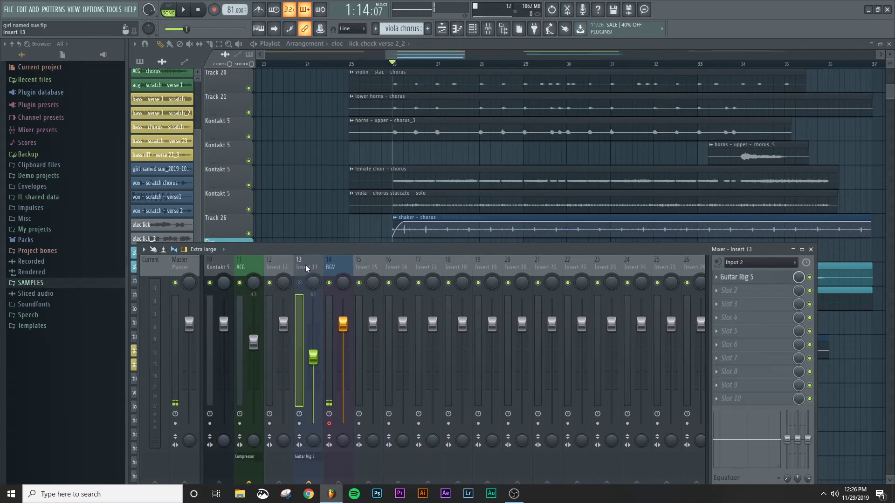
click(794, 262)
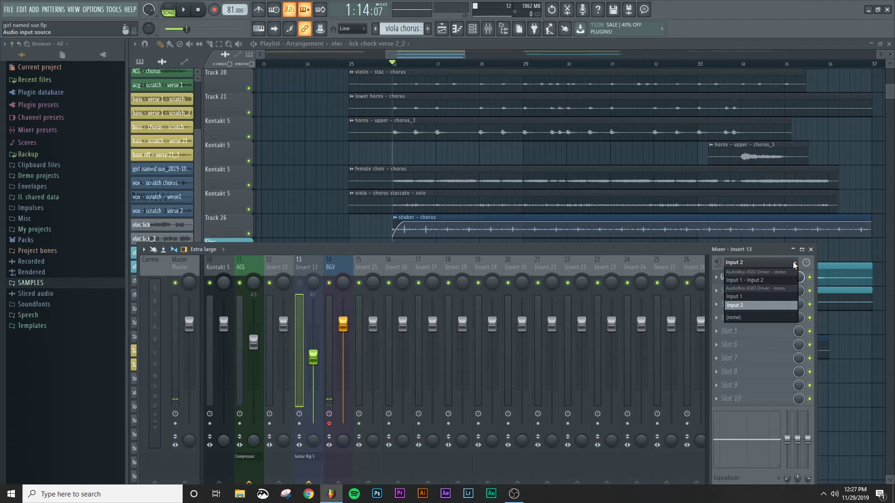
click(740, 304)
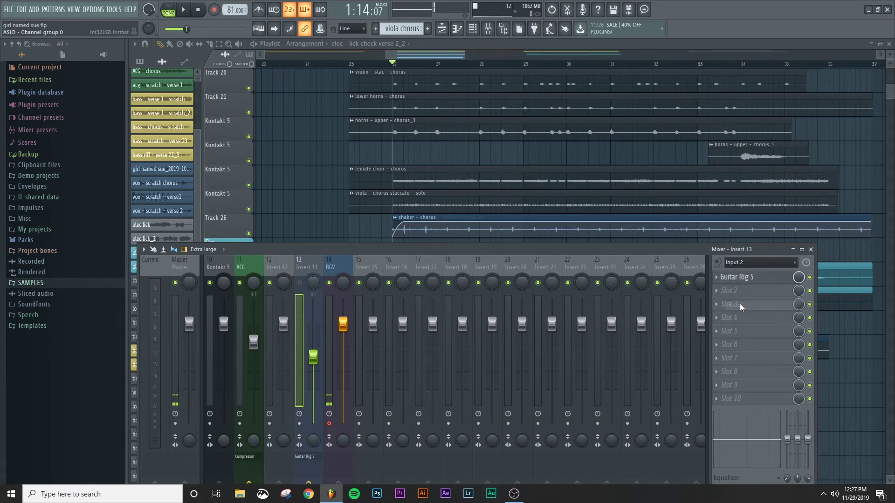
click(736, 278)
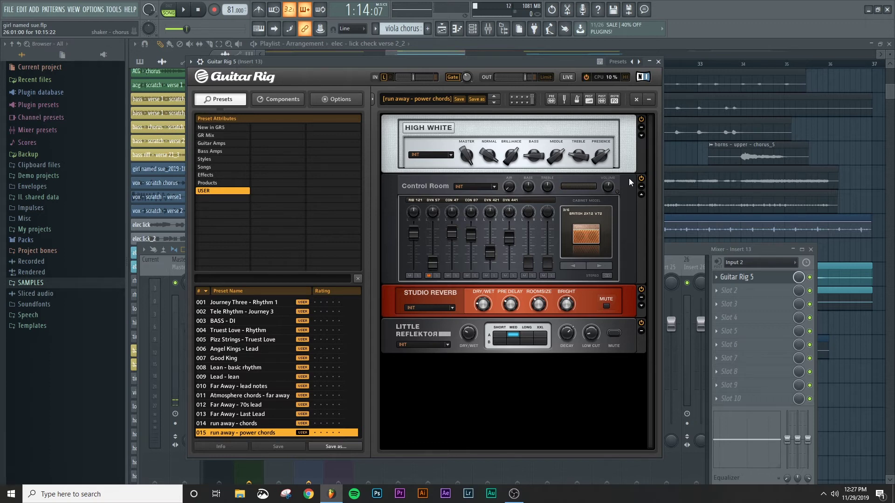
Step: Close the Guitar Rig 5 window and move the Mixer window up slightly
key(F9)
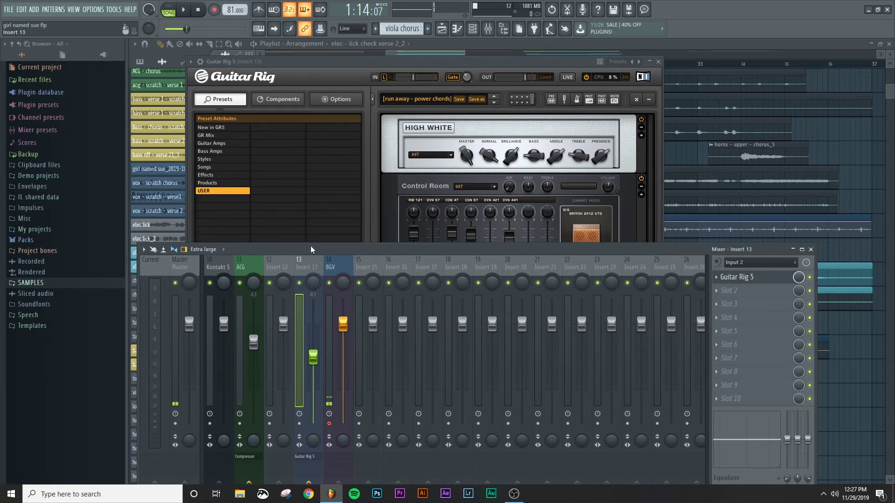
key(Escape)
drag(511, 246, 501, 203)
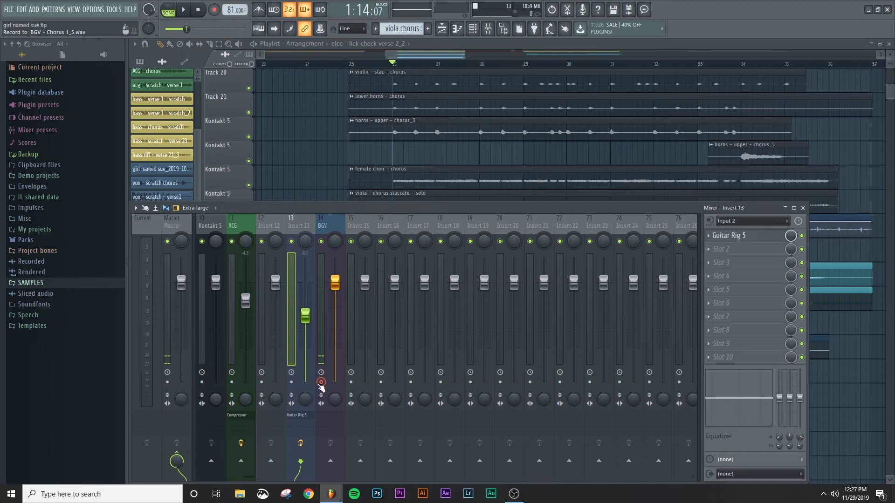
Step: Record-arm Insert 13 to a new WAV file named 'Elec - Lead - chorus'
click(321, 382)
click(321, 381)
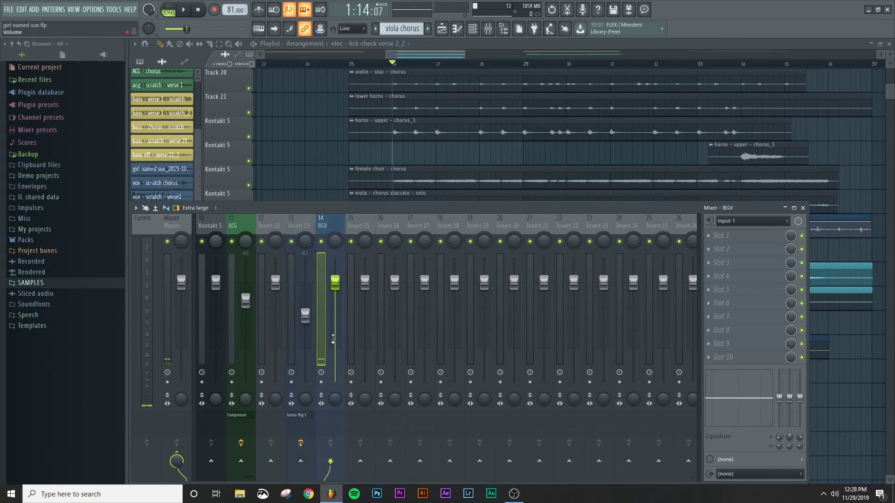
click(295, 385)
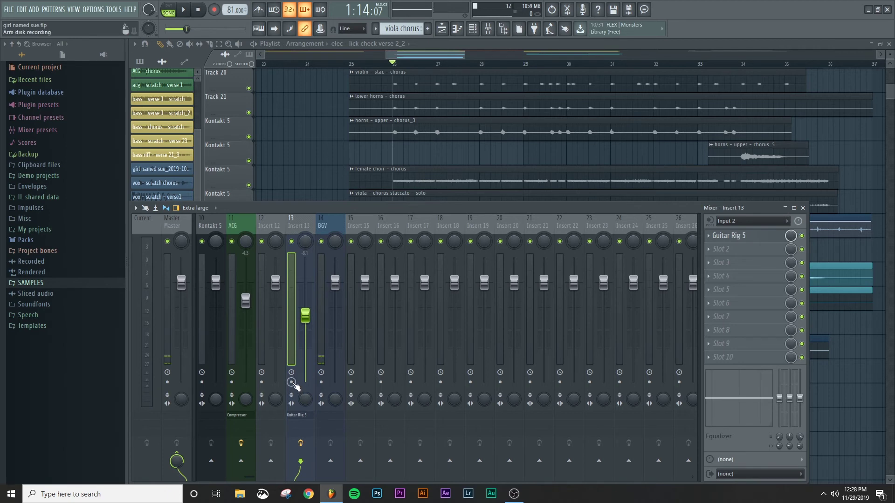
click(292, 382)
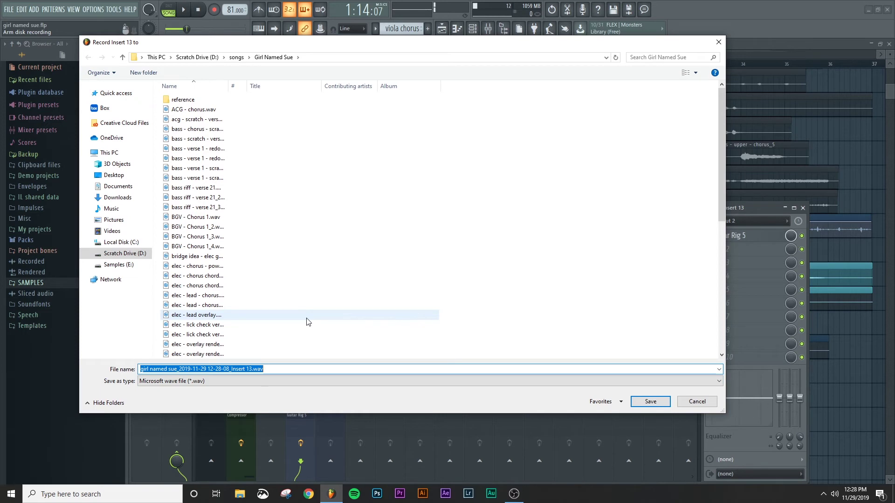
text(Eel)
key(BackSpace)
key(BackSpace)
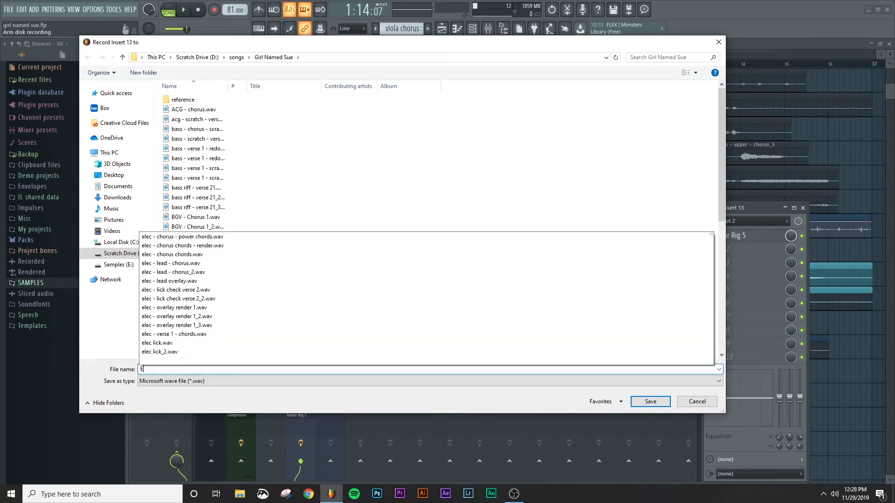
text(lec - Lea)
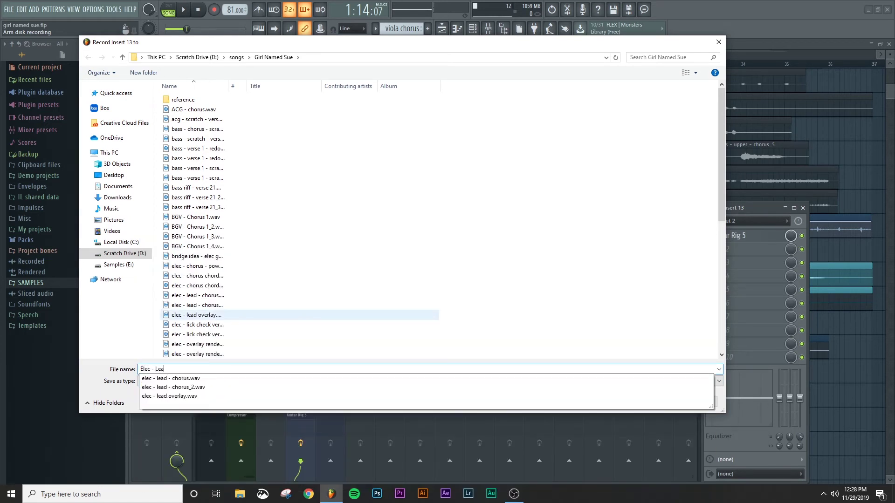
text(d - chorus 1)
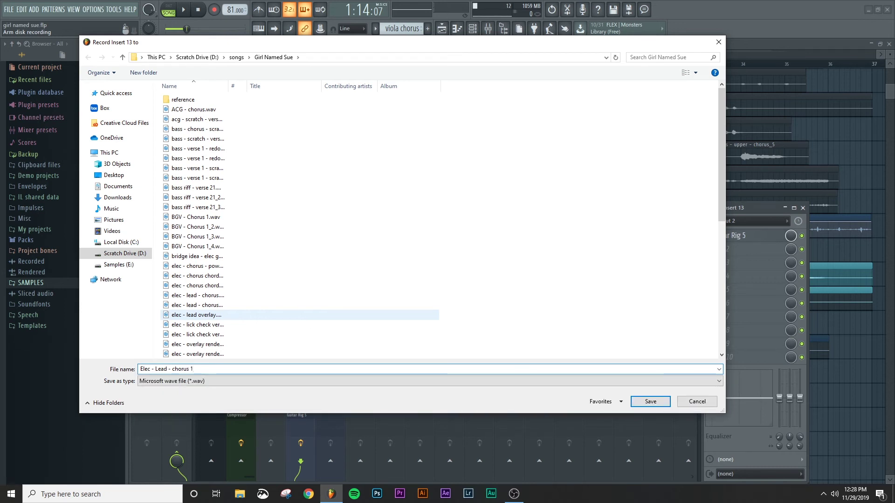
key(Return)
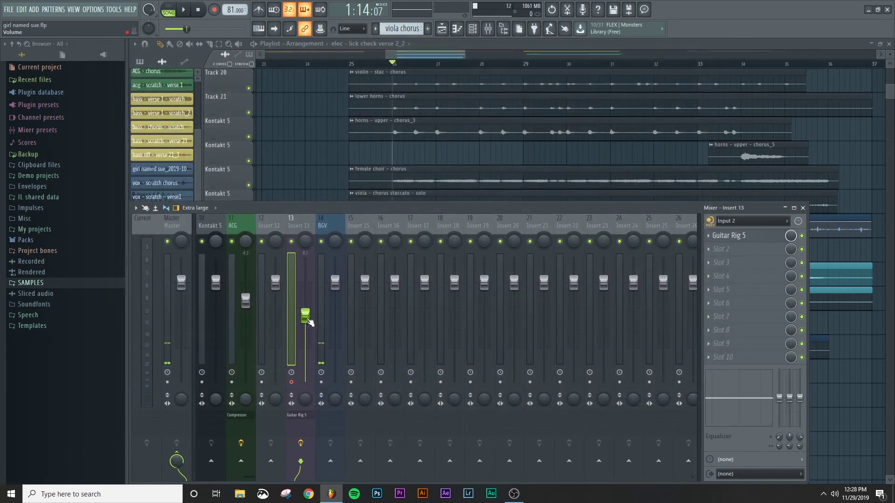
Step: Use Rename/color to name Insert 13 'Elec2' with a light blue track colour
right_click(302, 227)
click(328, 225)
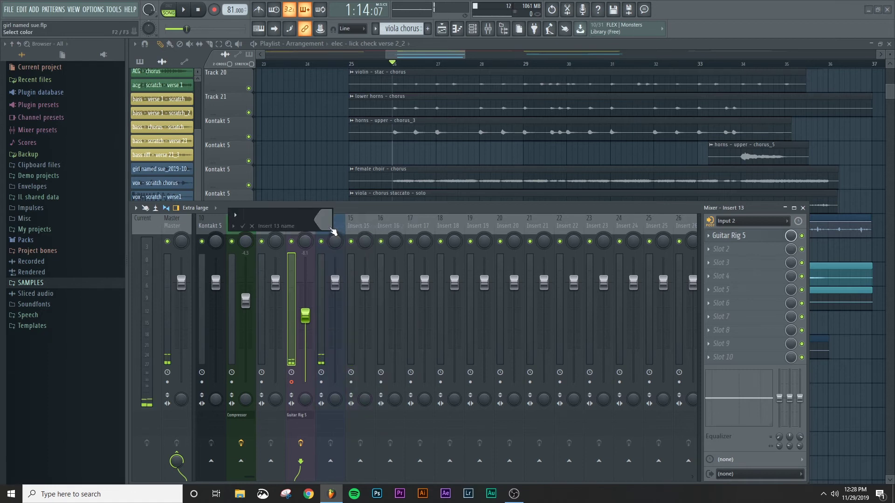
text(Elec2)
click(328, 224)
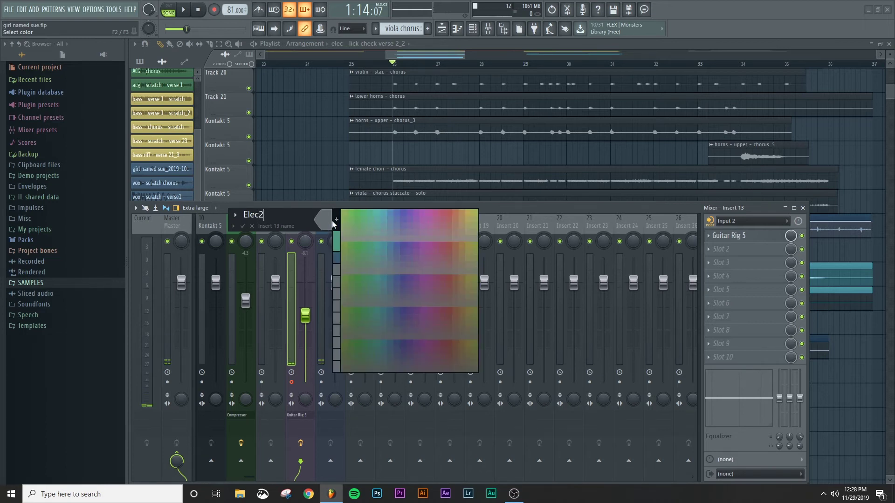
click(385, 216)
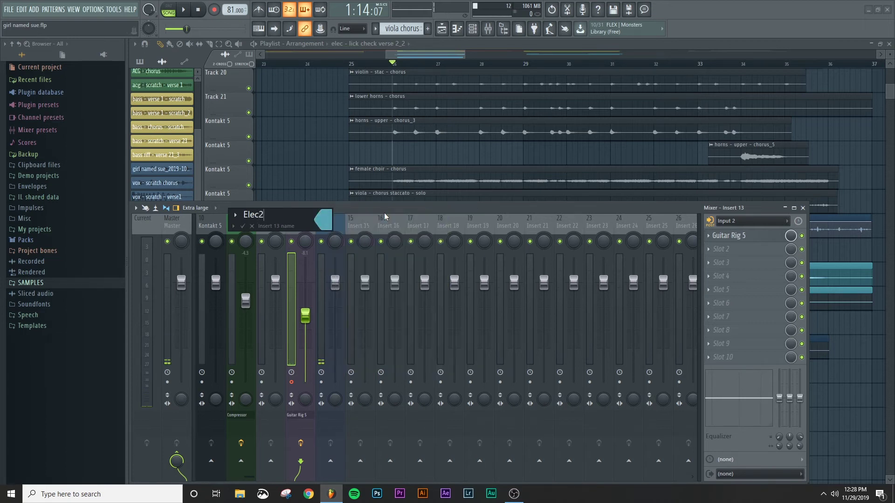
key(Return)
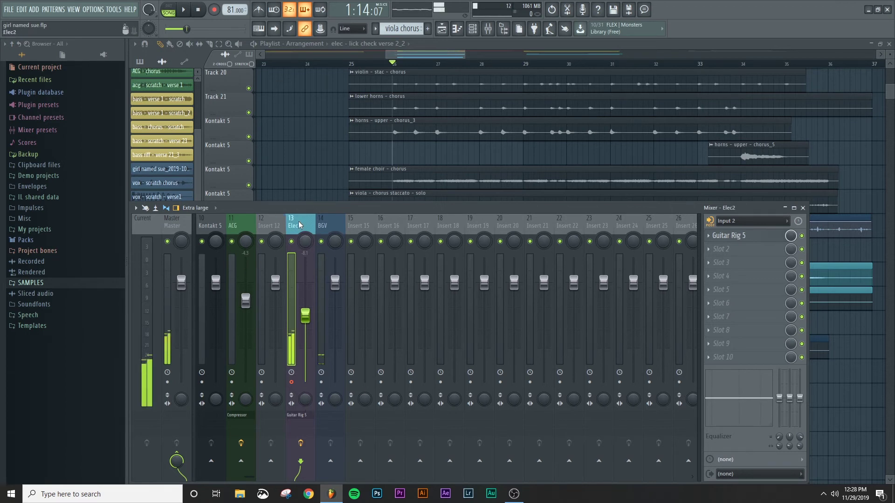
Step: Close the Mixer, preview the 'elec - overlay render 1_3' clip, and move the song position to bar 25
key(F9)
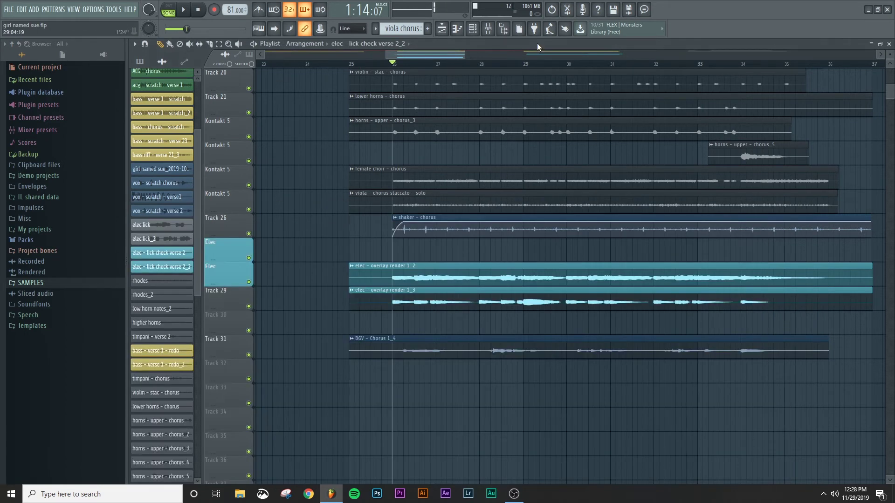
right_click(390, 302)
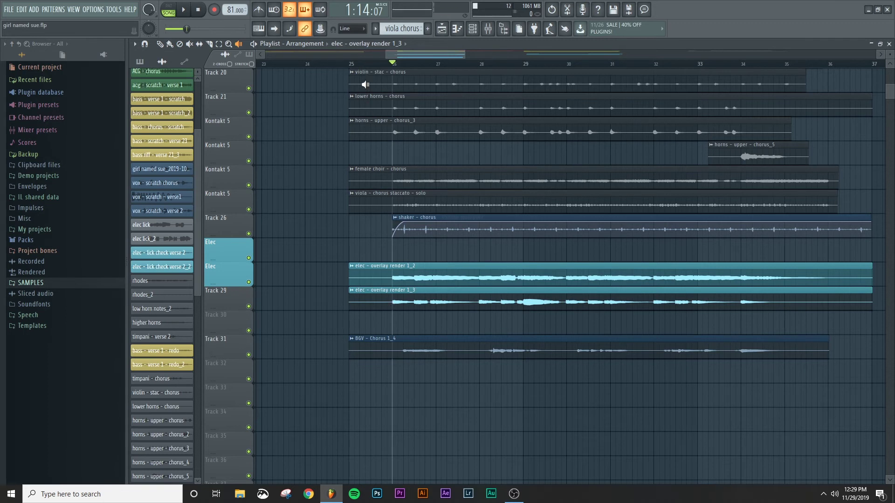
click(350, 64)
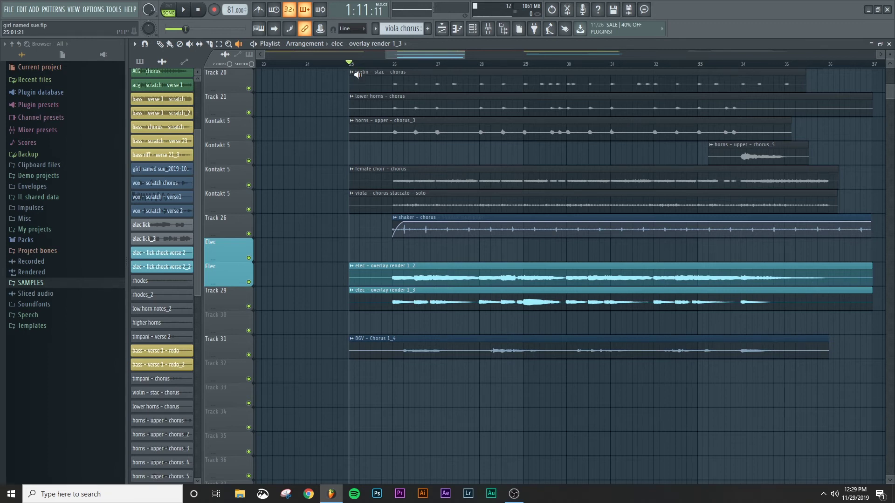
Step: Record a guitar lead take over bars 25–36 and select the new Elec - Lead - chorus 1 clip
key(space)
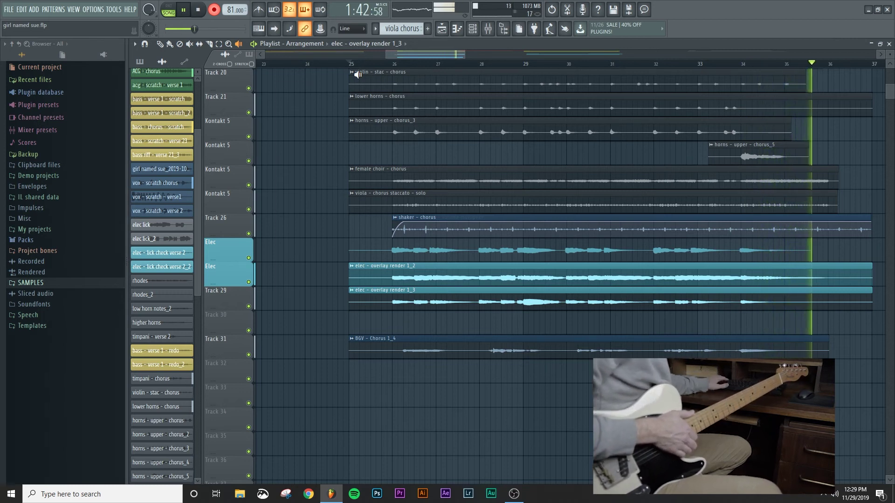
key(space)
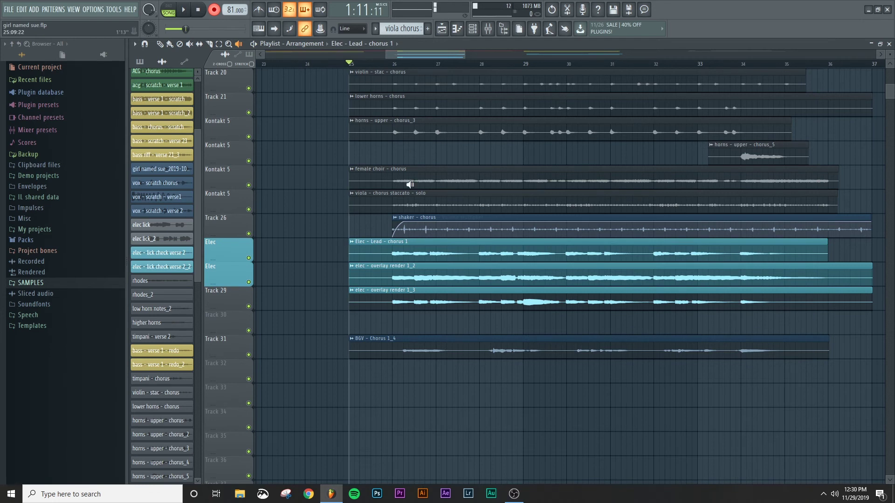
click(432, 241)
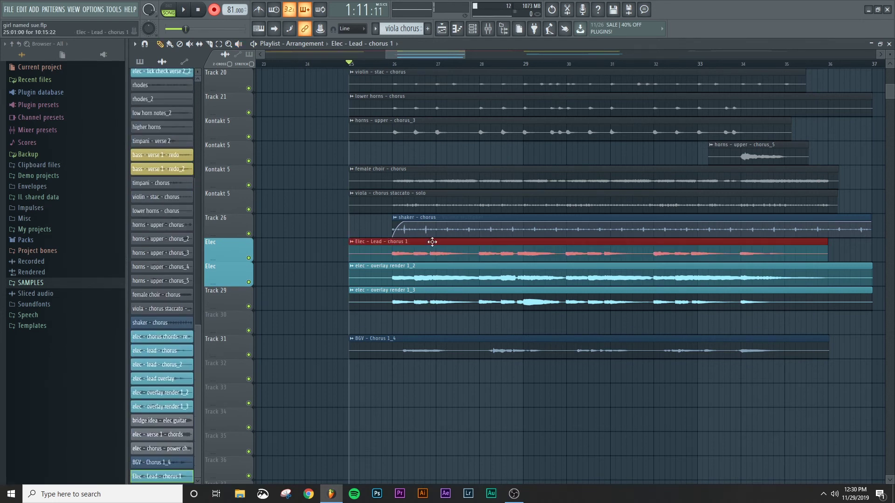
Step: Shift the Elec - Lead - chorus 1 clip onto Track 32, keeping it at bar 25
key(shift+Down)
key(shift+Down)
key(shift+Down)
key(shift+Down)
key(shift+Down)
key(shift+Down)
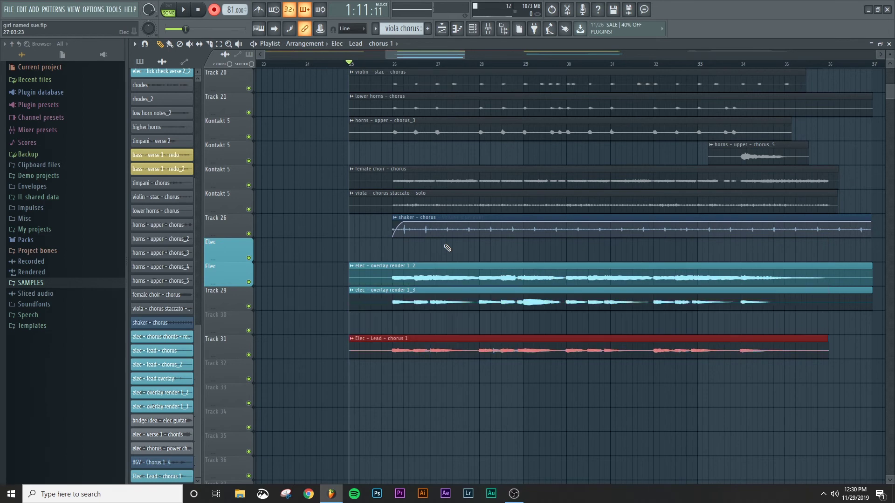
key(shift+Right)
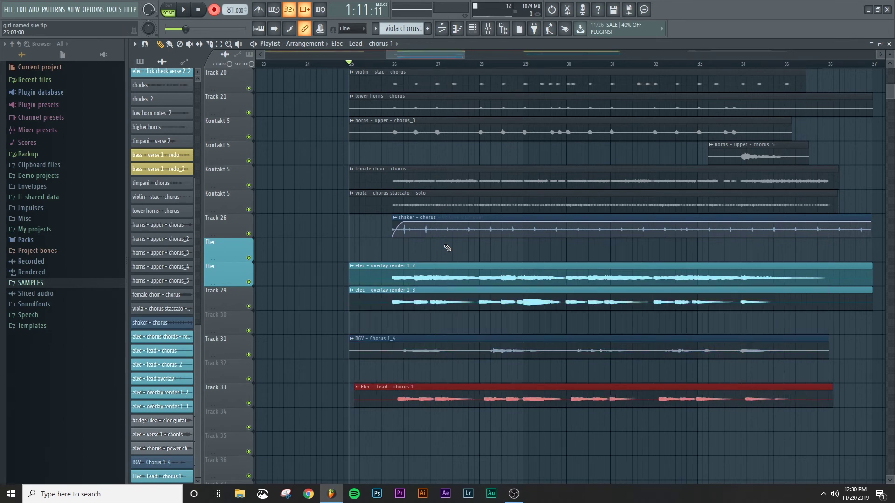
key(shift+Left)
key(shift+Up)
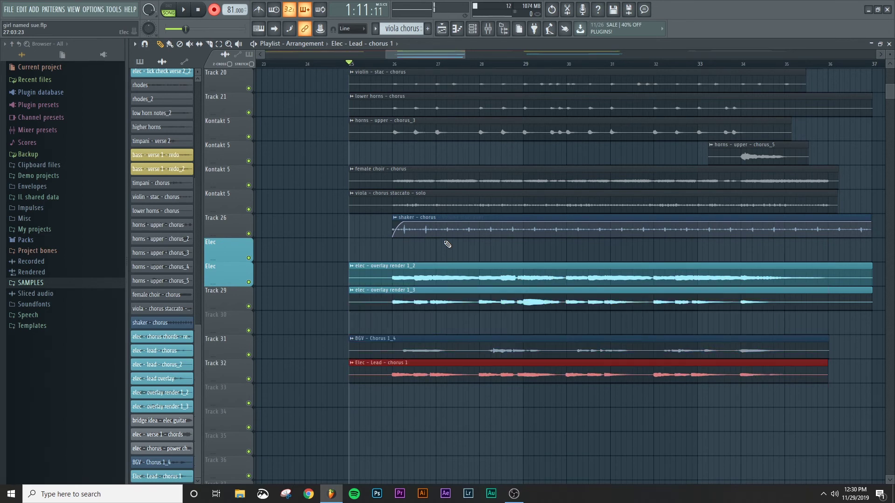
click(447, 244)
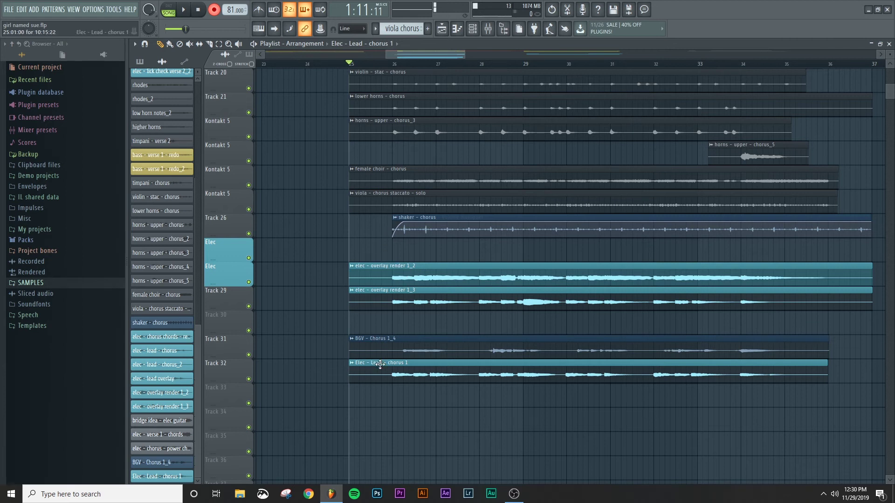
Step: Reselect the lead clip, try it on the Elec track, and settle it back on Track 32
mouse_move(379, 365)
mouse_down()
mouse_move(390, 363)
mouse_move(385, 390)
mouse_move(377, 371)
mouse_up()
click(391, 364)
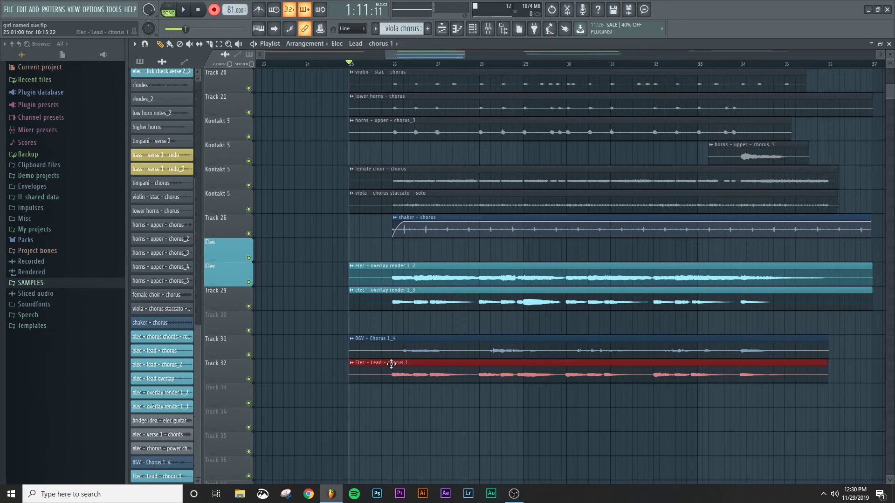
key(shift+Up)
key(shift+Up)
key(shift+Up)
key(shift+Up)
key(shift+Up)
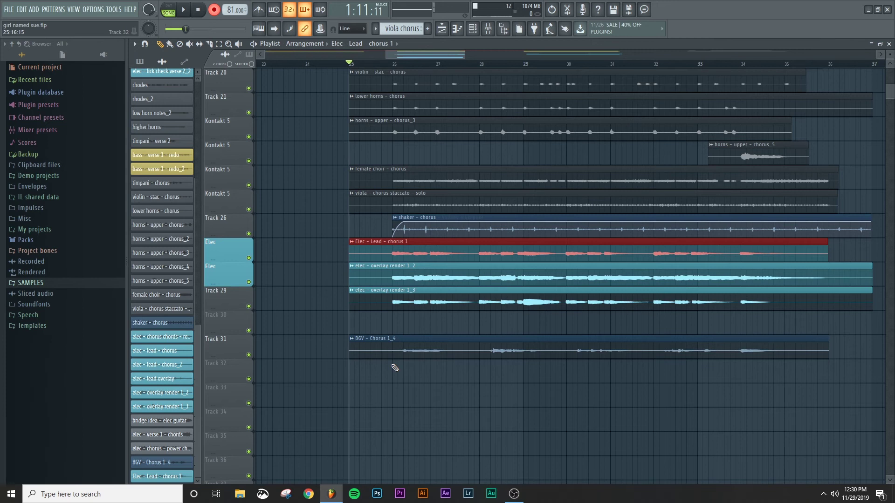
key(shift+Down)
key(shift+Down)
key(shift+Down)
key(shift+Down)
key(shift+Down)
key(shift+Down)
key(shift+Up)
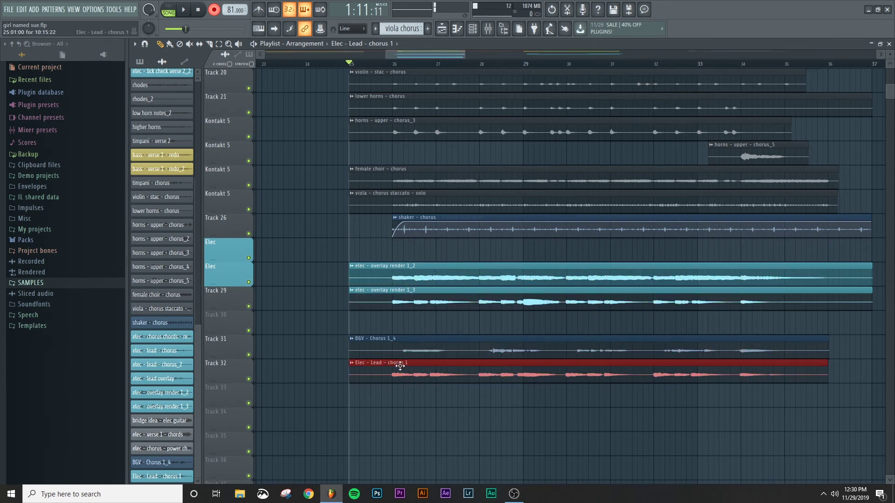
click(406, 368)
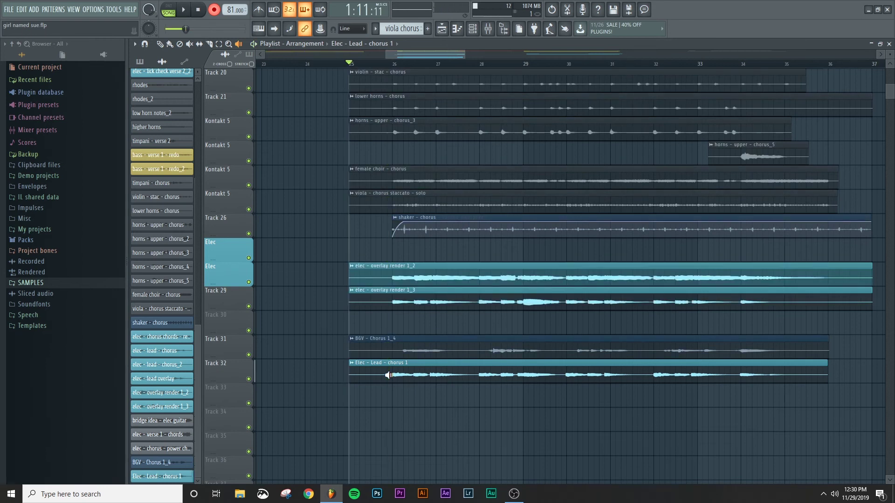
key(space)
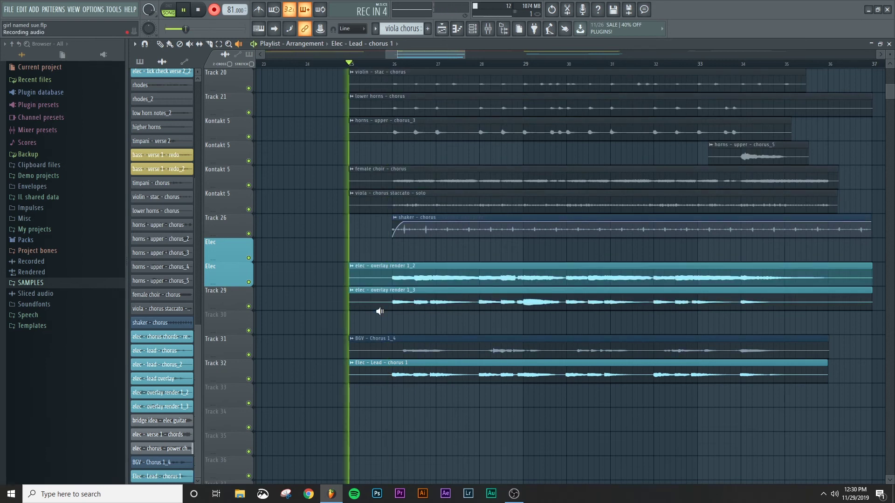
click(214, 12)
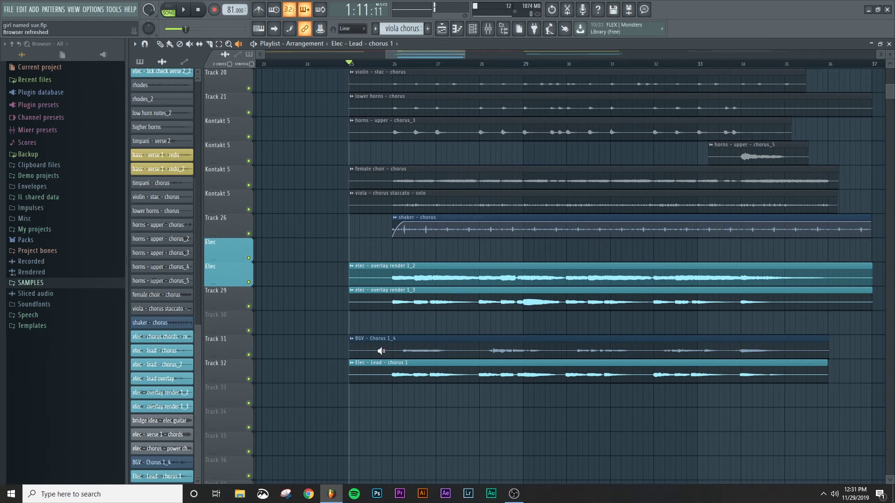
click(387, 375)
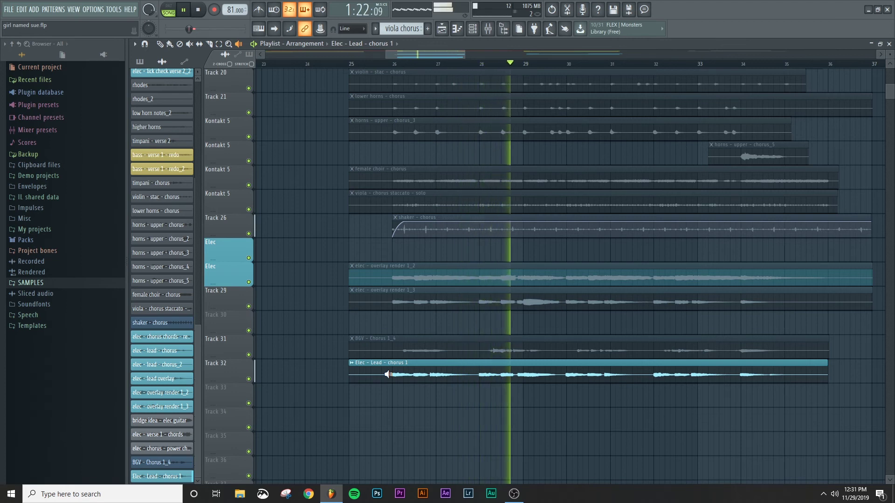
key(space)
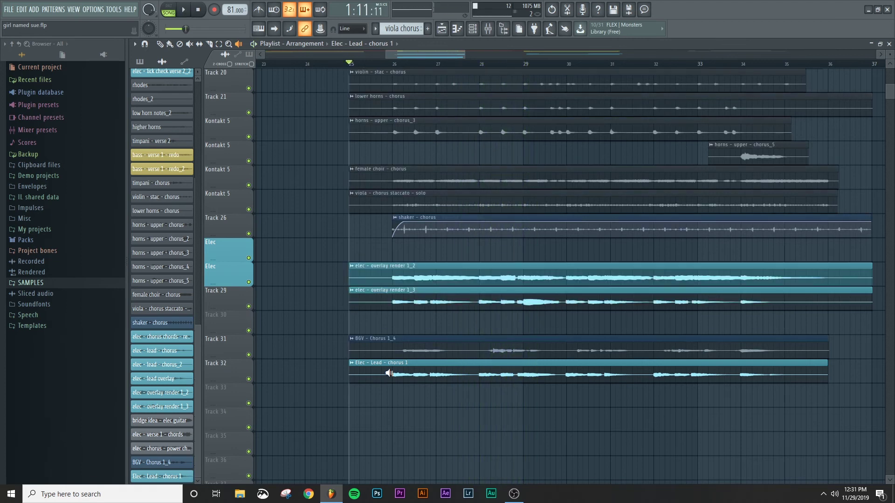
Step: Play from bar 26 and set the Elec - Lead - chorus 1 channel volume to -10.1 dB (about 59%)
click(393, 64)
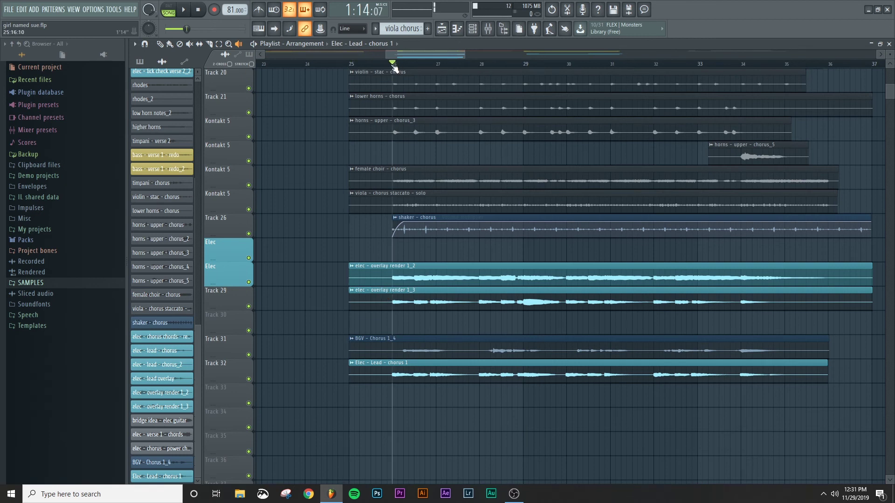
key(space)
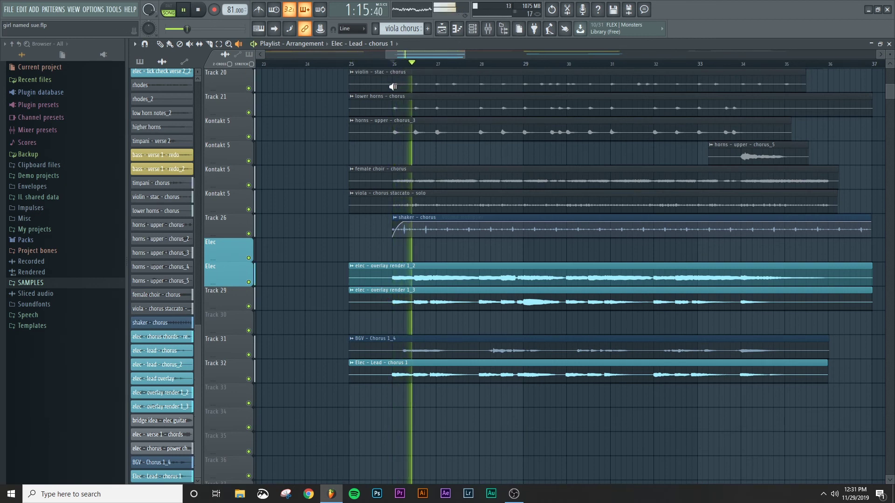
key(F6)
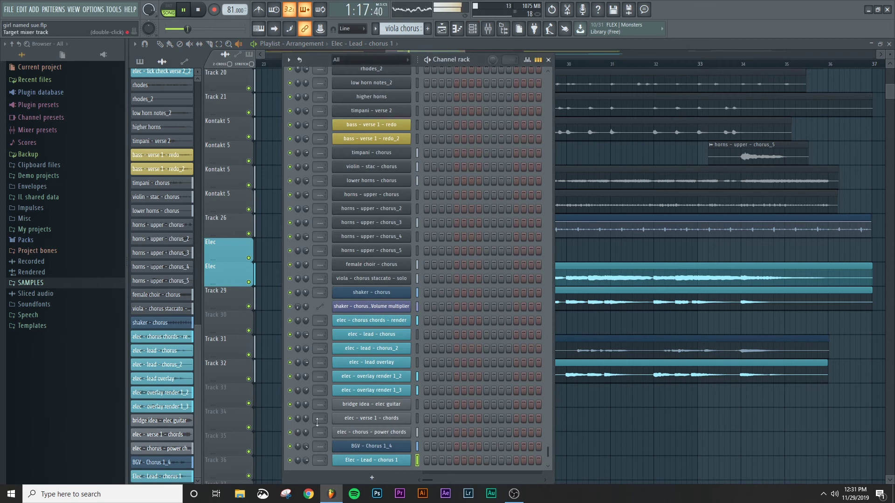
drag(306, 460, 306, 466)
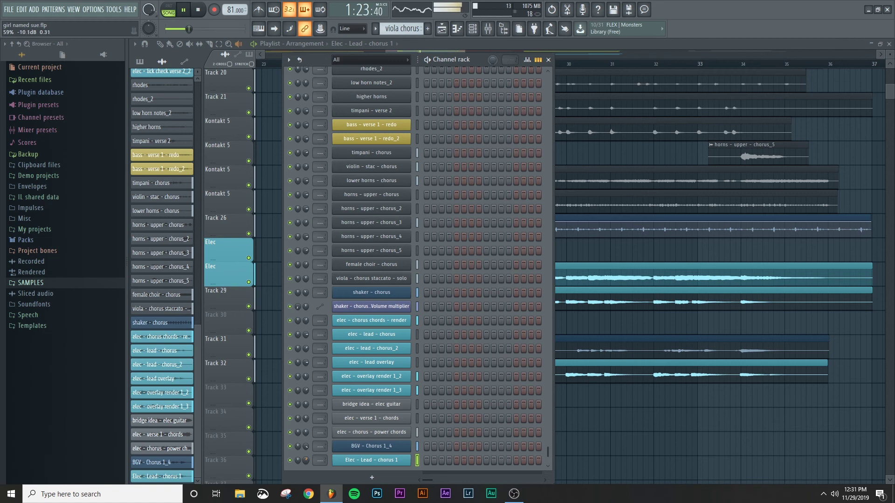
drag(305, 460, 308, 463)
key(space)
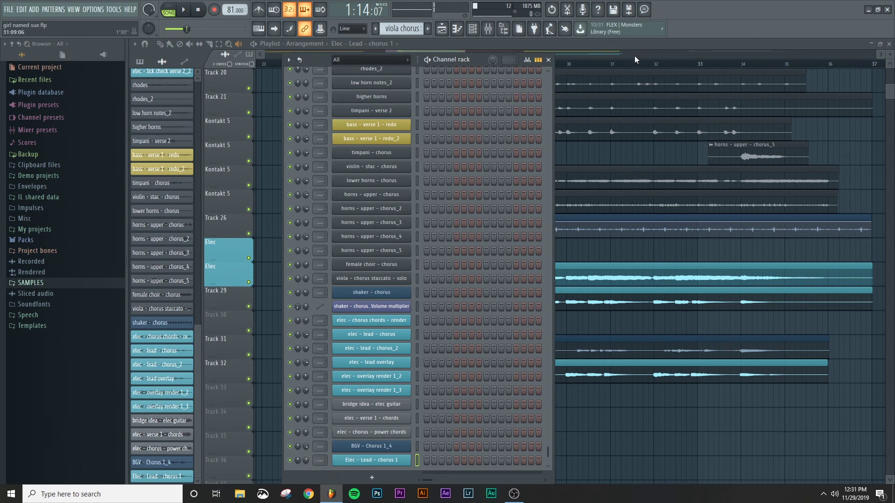
click(639, 43)
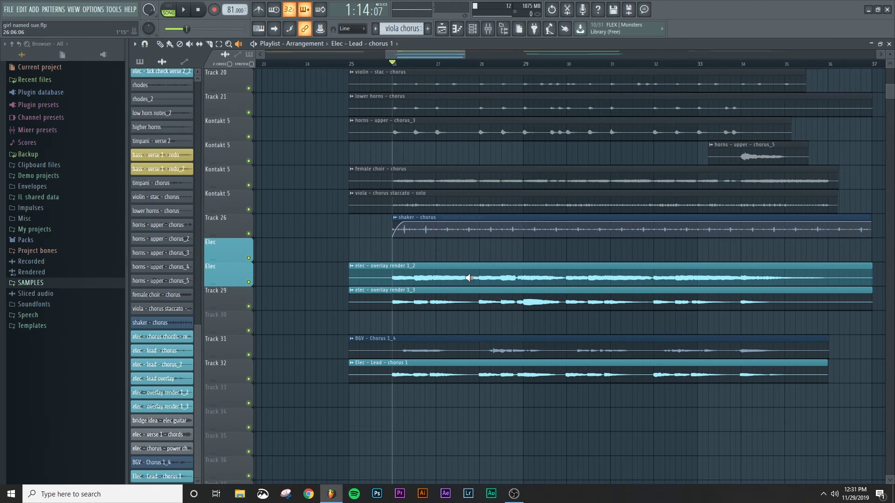
key(F6)
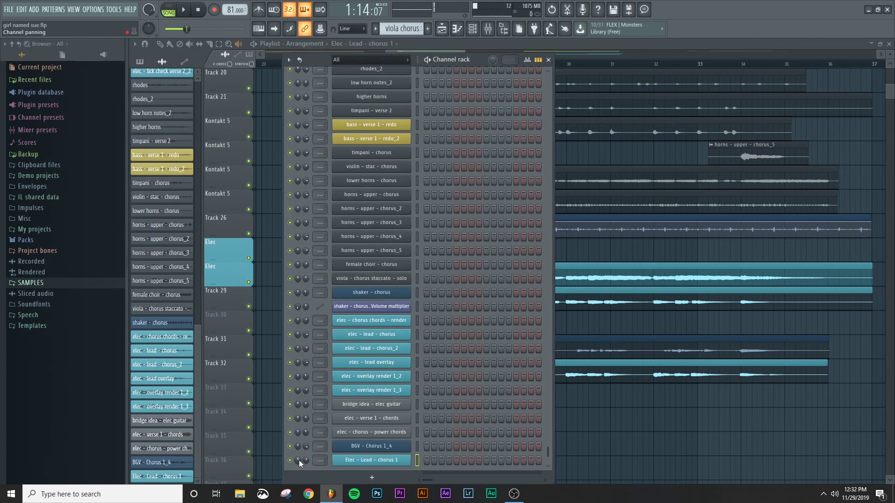
Step: Preview the elec - overlay render 1_3 and Elec - Lead - chorus 1 clips each on their own
scroll(298, 459, up, 2)
key(F6)
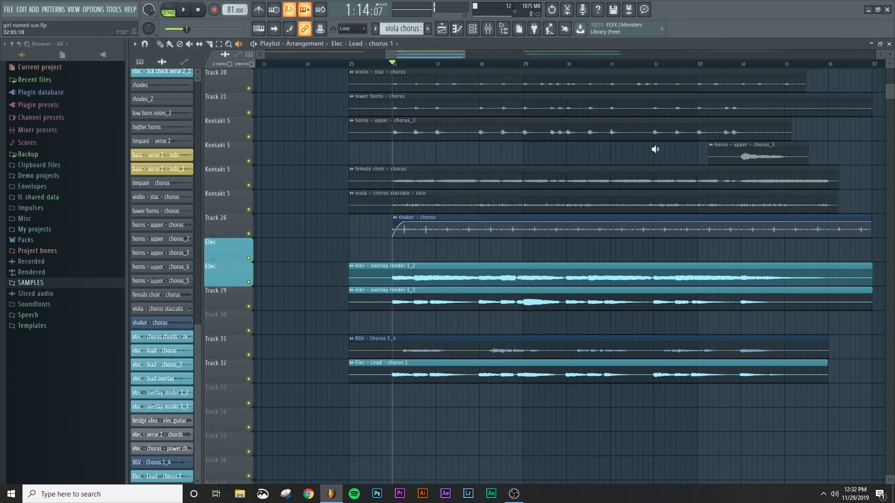
right_click(390, 301)
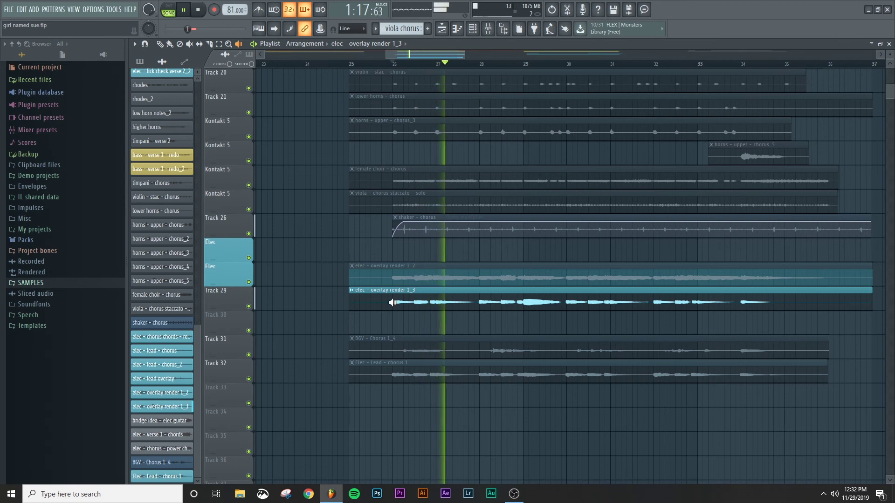
right_click(391, 373)
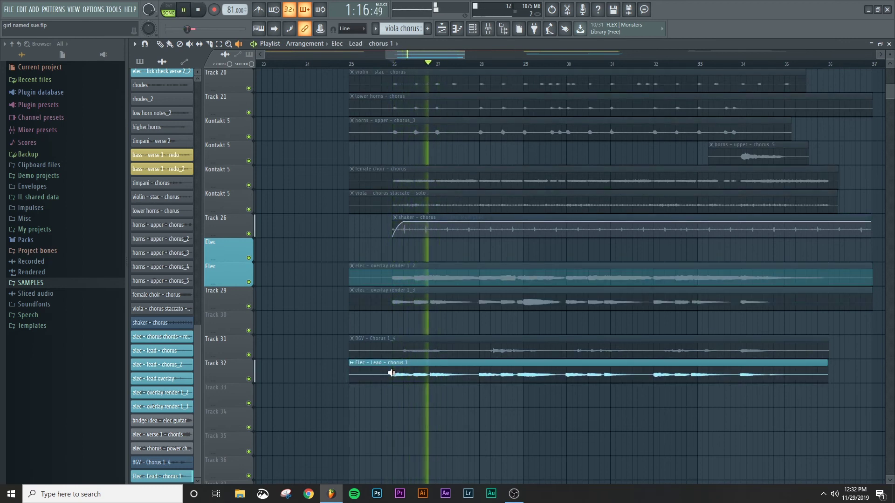
Step: Pan the Elec - Lead - chorus 1 channel 80% to the right
key(F6)
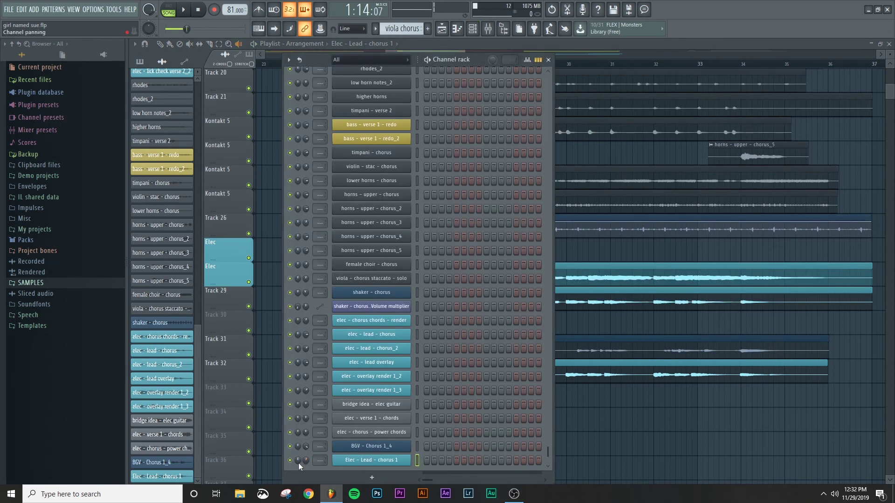
mouse_move(299, 461)
mouse_down()
mouse_move(299, 443)
mouse_move(299, 466)
mouse_up()
key(F6)
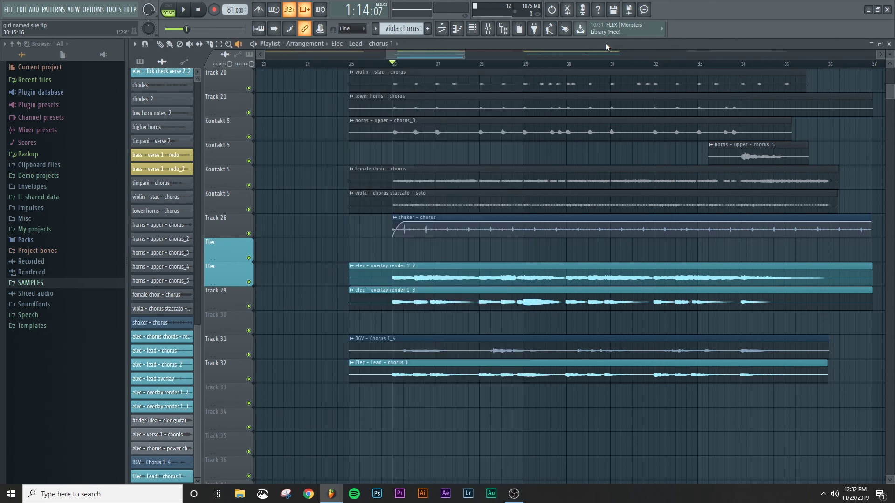
Step: Solo Tracks 29 and 32 together and play both electric leads for comparison
right_click(249, 307)
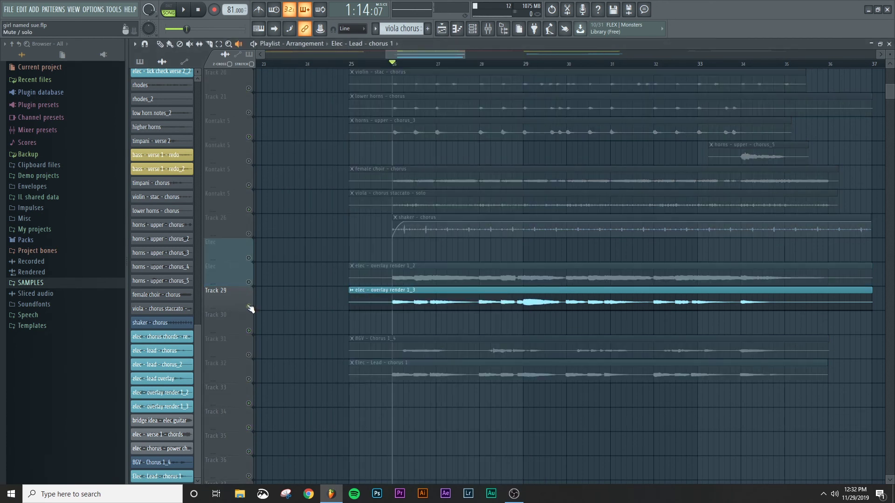
click(249, 380)
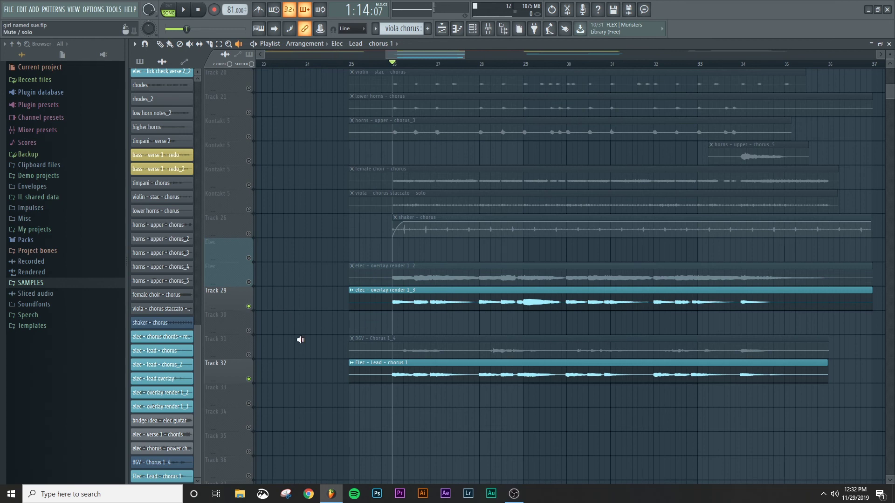
key(space)
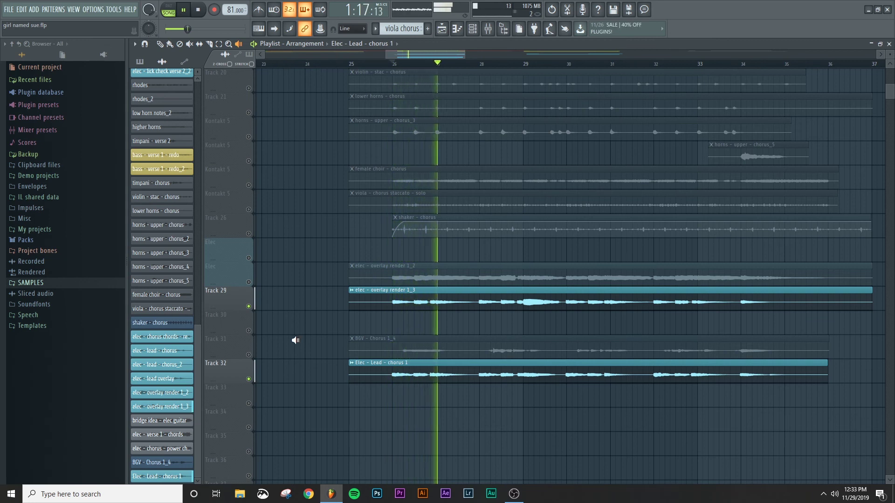
key(F6)
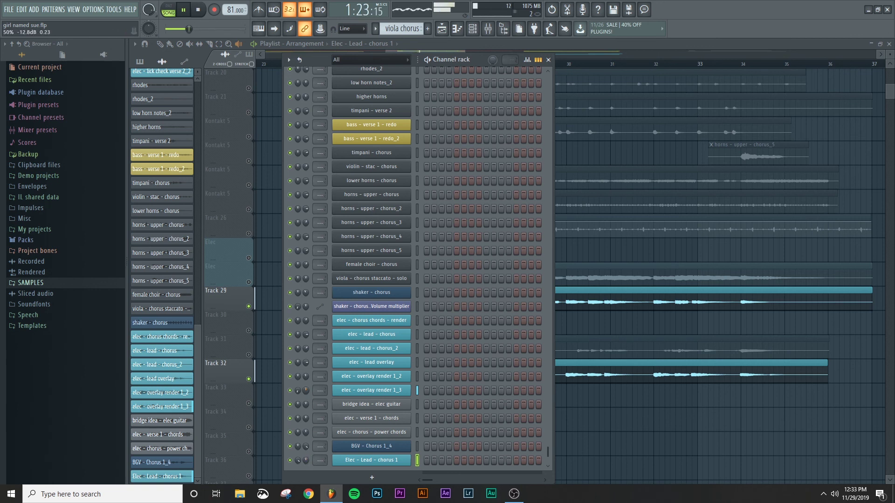
Step: Stop playback and release the Track 29 solo so all tracks play again
key(space)
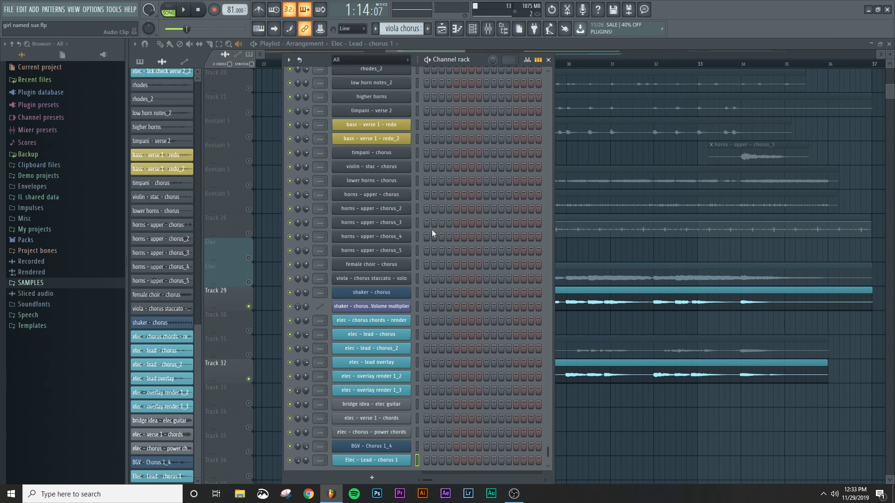
key(F6)
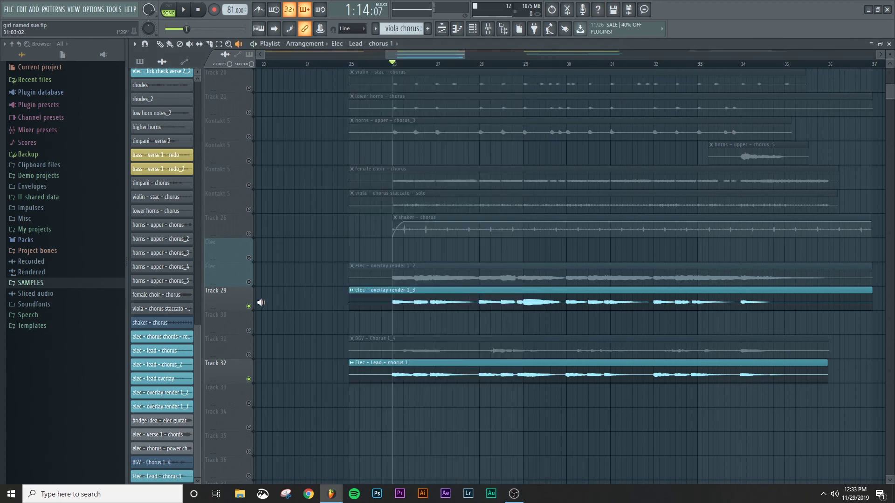
right_click(249, 306)
right_click(248, 306)
Step: Listen through the full chorus with every track unmuted, then stop and bring up the mixer
scroll(250, 306, up, 8)
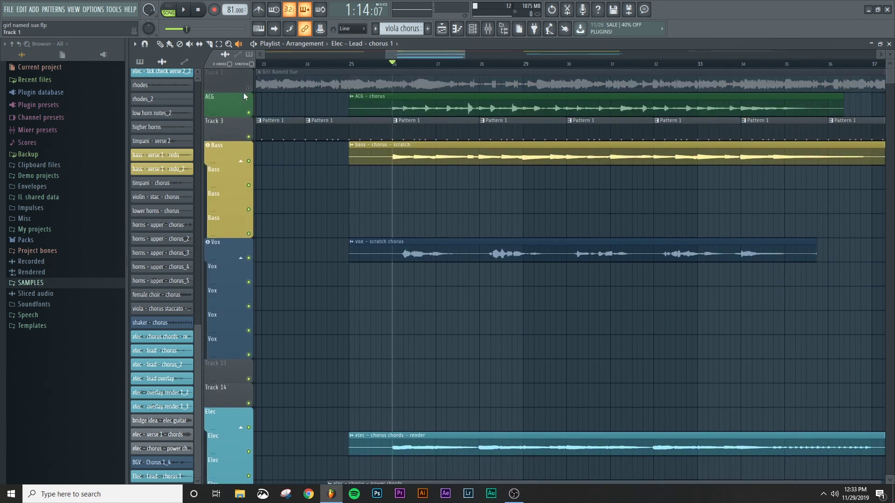
scroll(244, 100, down, 9)
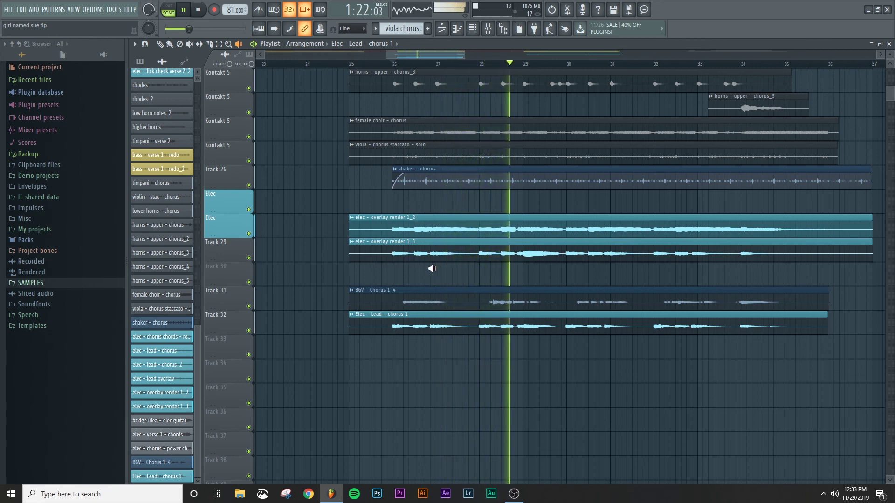
key(space)
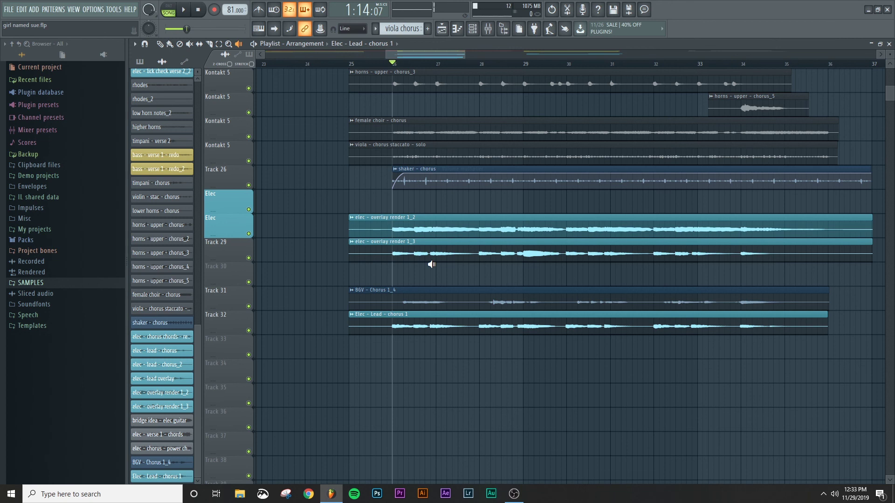
key(F9)
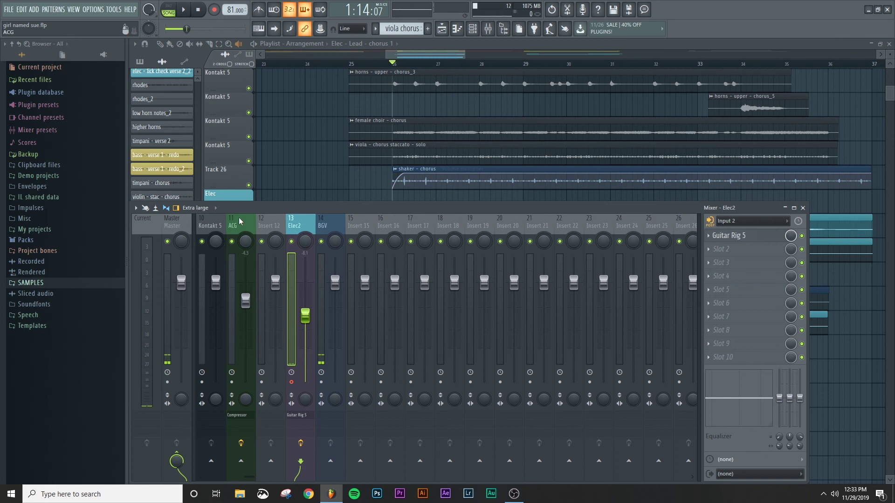
scroll(239, 223, up, 5)
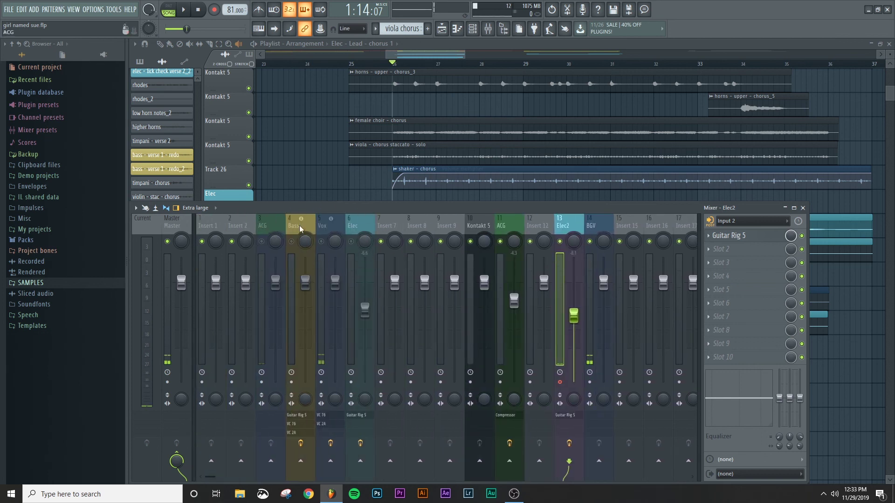
scroll(299, 228, down, 3)
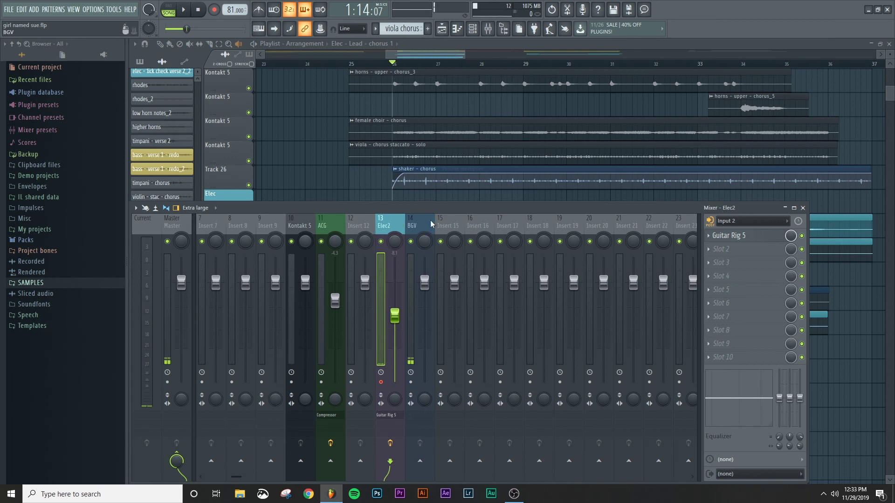
key(F9)
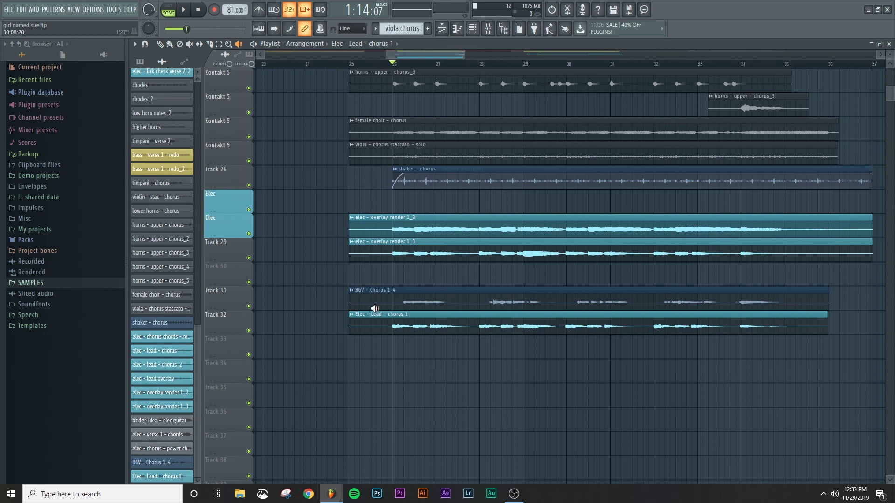
scroll(398, 233, up, 10)
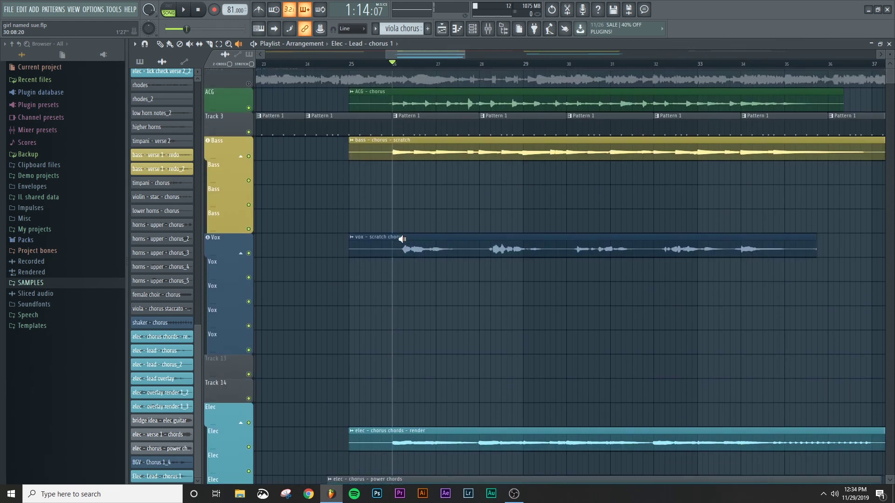
scroll(402, 239, down, 5)
ctrl+scroll(404, 242, down, 3)
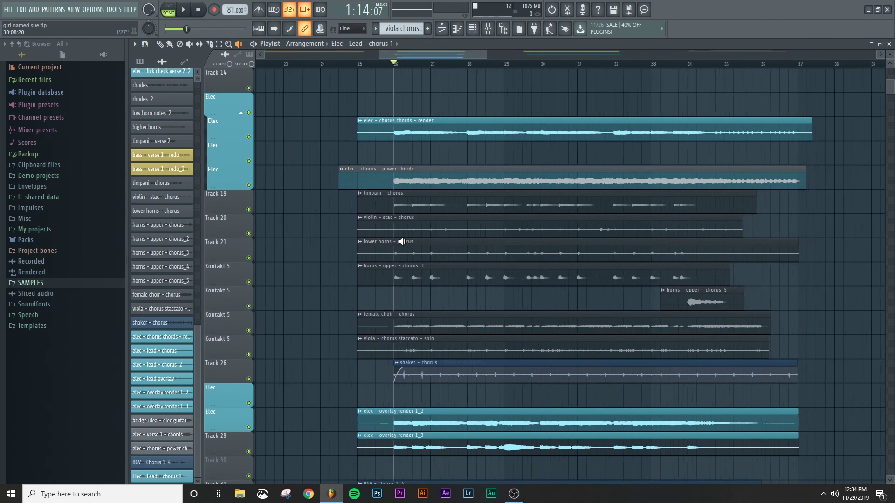
alt+scroll(403, 242, down, 4)
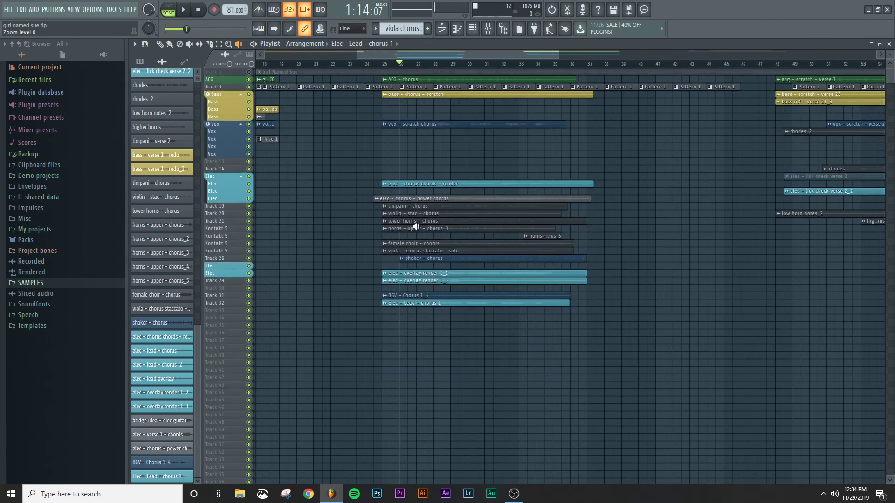